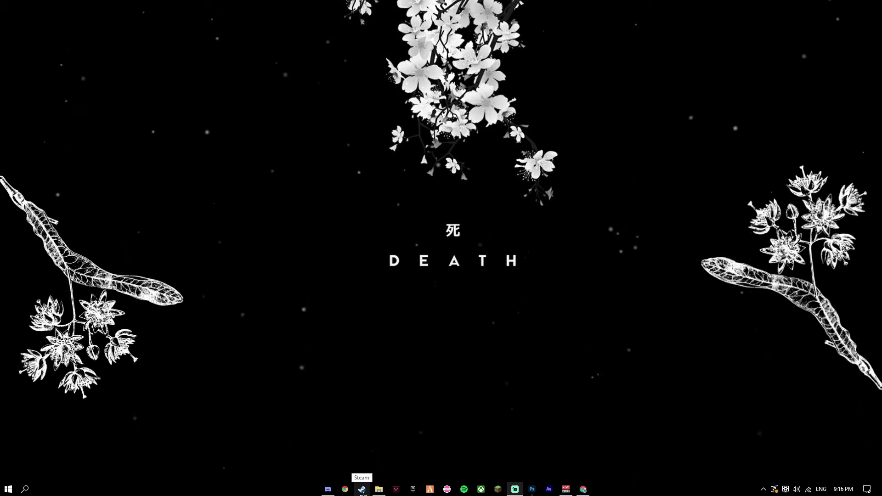
- Search Steam's store for 'Source Filmmaker' and open its store page
left_click(362, 489)
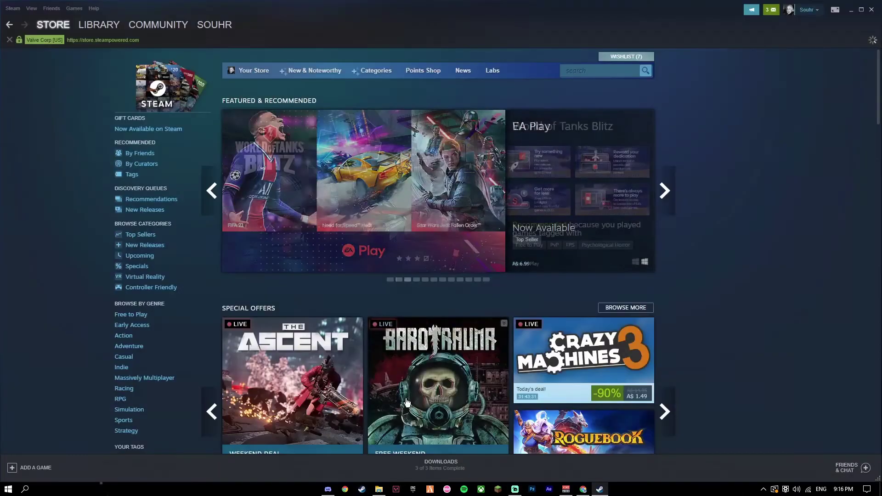
left_click(53, 24)
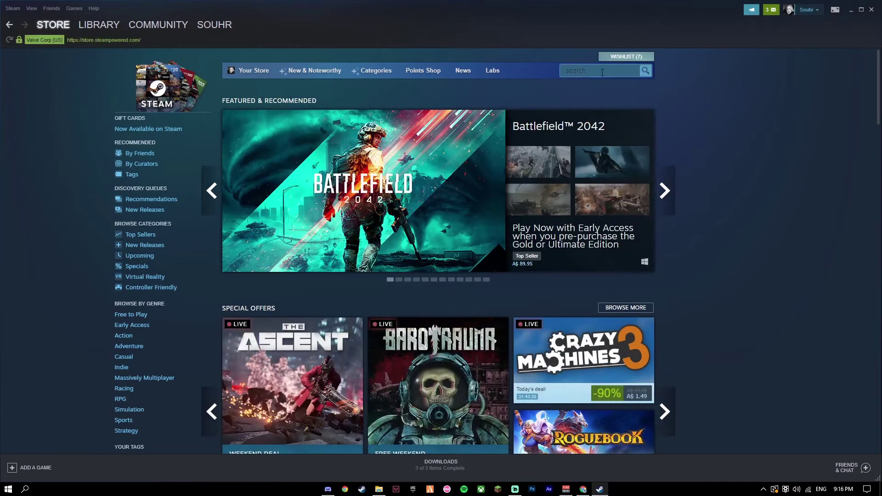
left_click(590, 70)
type("ource Fil")
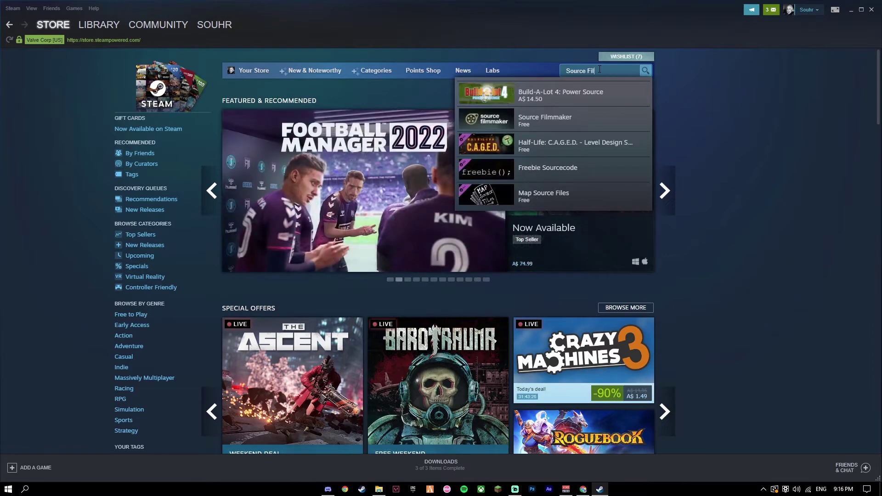
type("m")
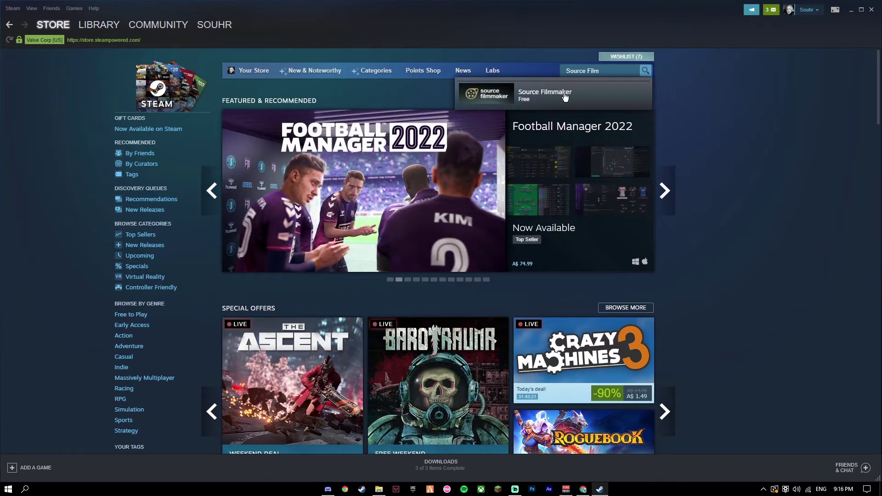
left_click(550, 95)
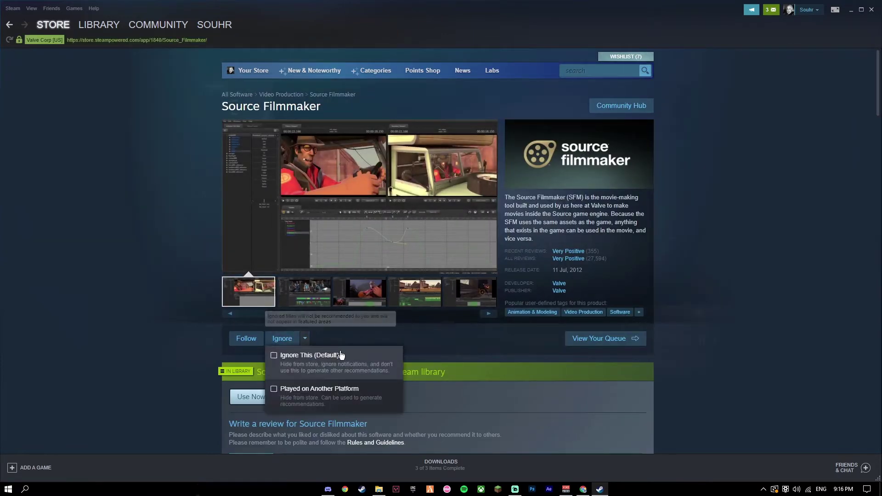
scroll(489, 345, "down", 1)
scroll(489, 345, "down", 2)
scroll(489, 345, "down", 3)
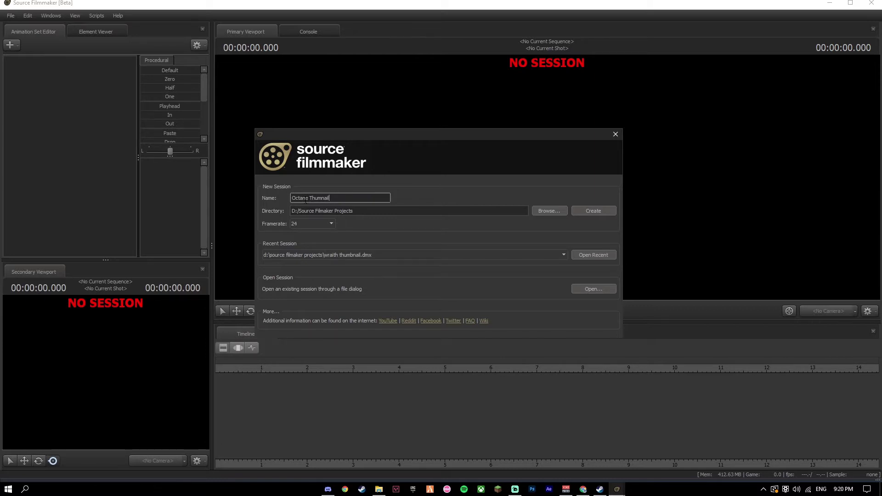
- Create a new session named 'Thumbnail Video' with the framerate left at 24 fps
key("ctrl+BackSpace")
key("ctrl+BackSpace")
type("T")
left_click(325, 222)
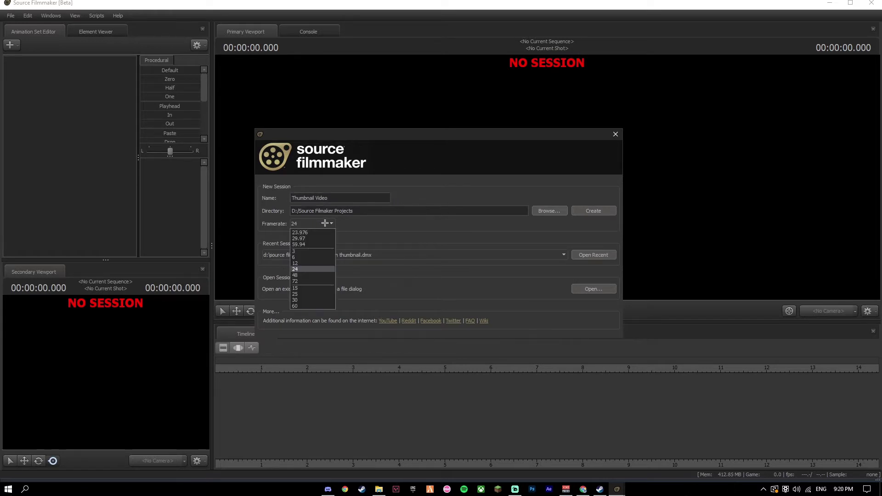
left_click(307, 252)
left_click(309, 223)
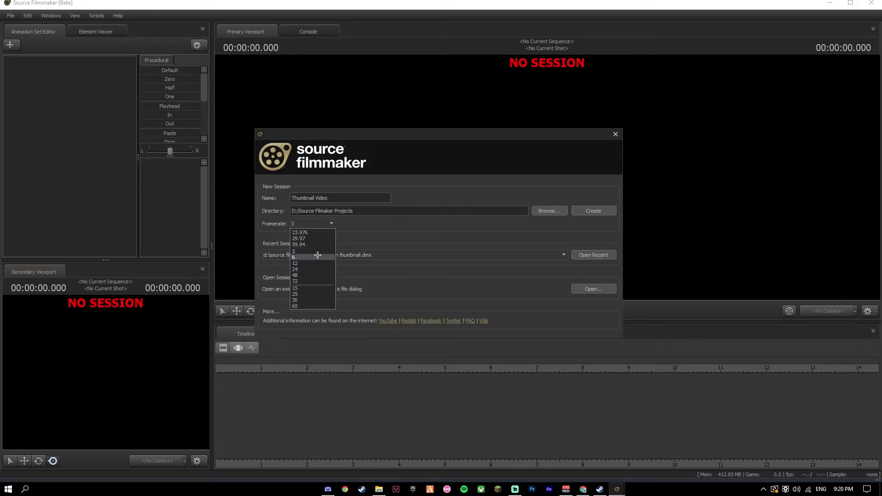
left_click(319, 274)
left_click(313, 224)
left_click(318, 269)
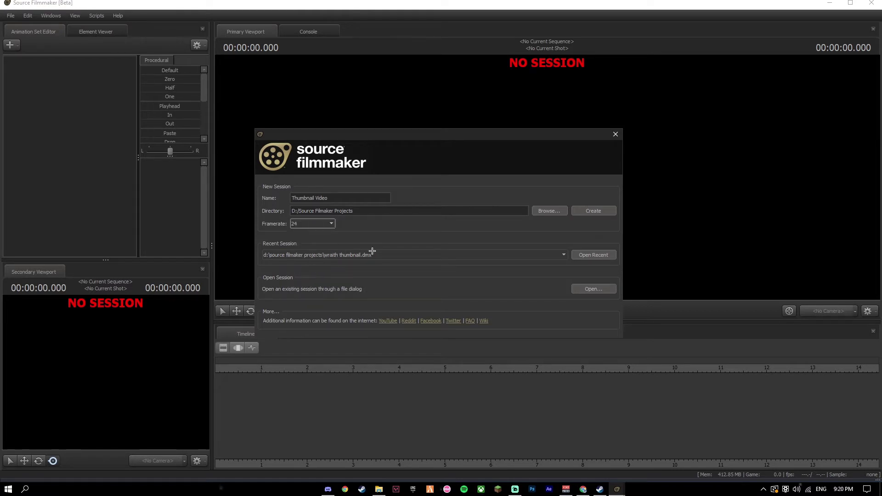
left_click(597, 210)
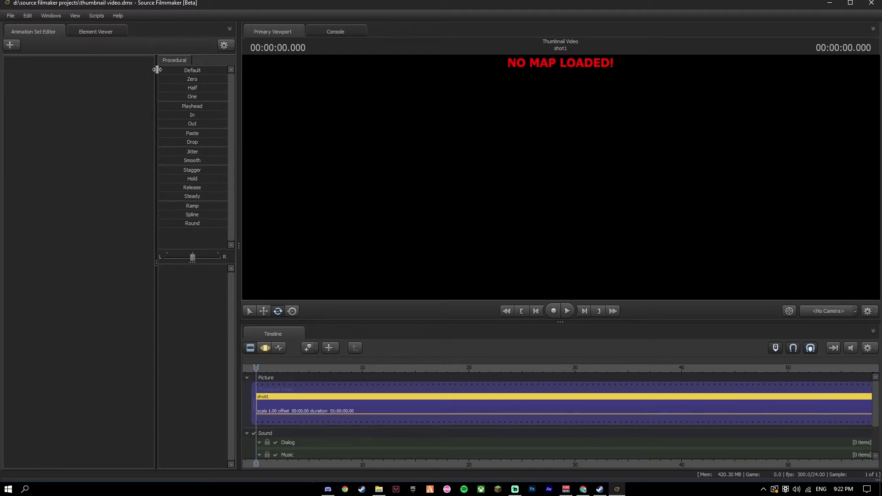
- Open a Secondary Viewport, dock it under the animation set editor, and enlarge it
left_click(51, 16)
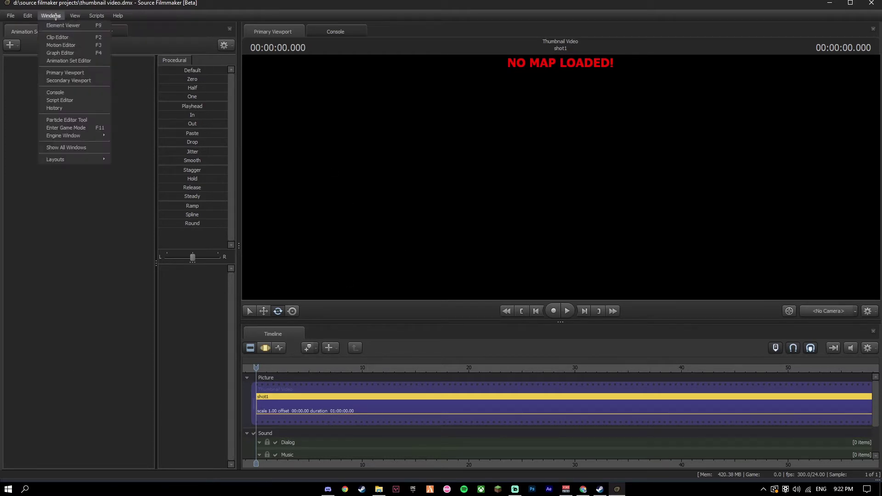
left_click(69, 80)
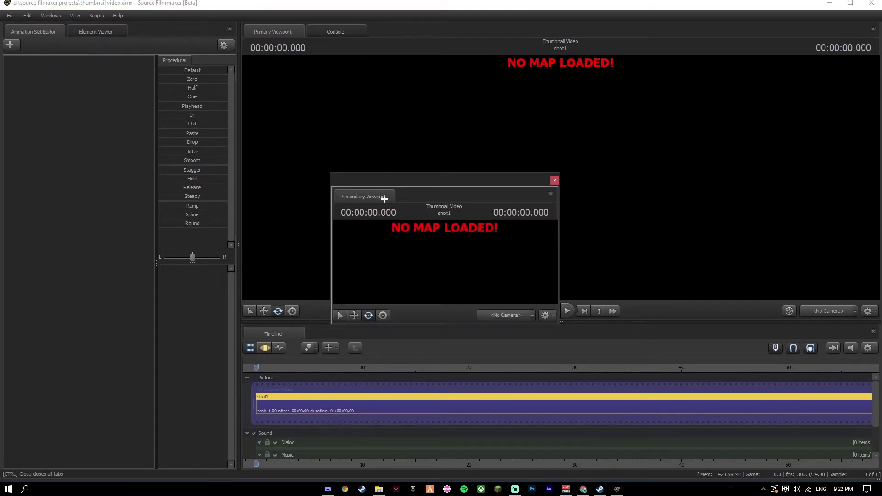
mouse_move(372, 197)
left_mouse_down()
mouse_move(150, 201)
mouse_move(119, 264)
left_mouse_up()
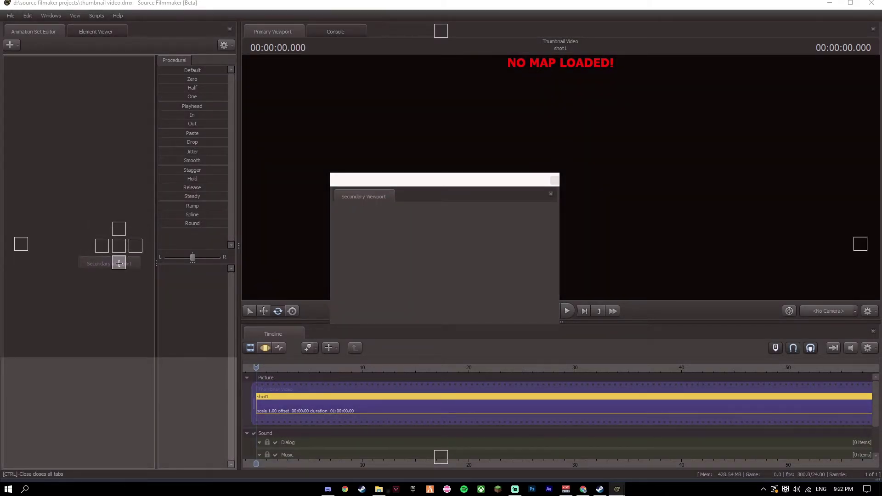
left_click_drag(120, 263, 119, 263)
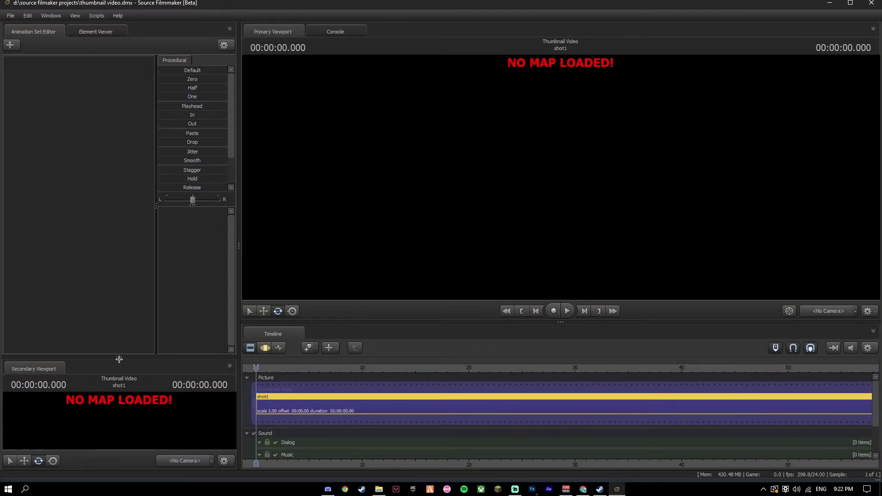
left_click_drag(119, 359, 119, 277)
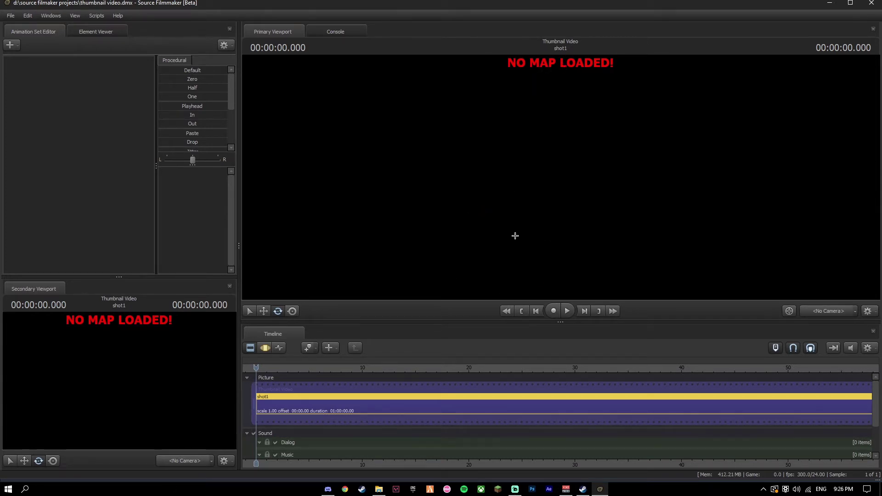
- Open the Source Filmmaker workshop from Steam's Community Workshop
left_click(583, 490)
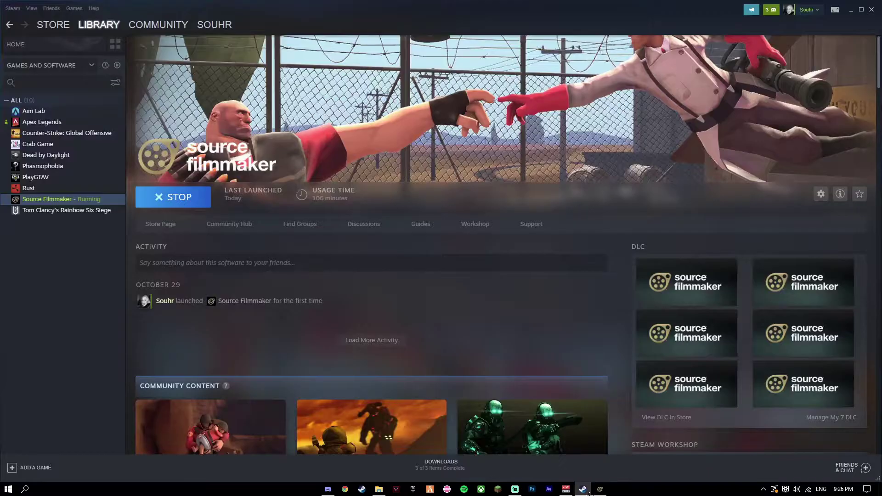
mouse_move(158, 24)
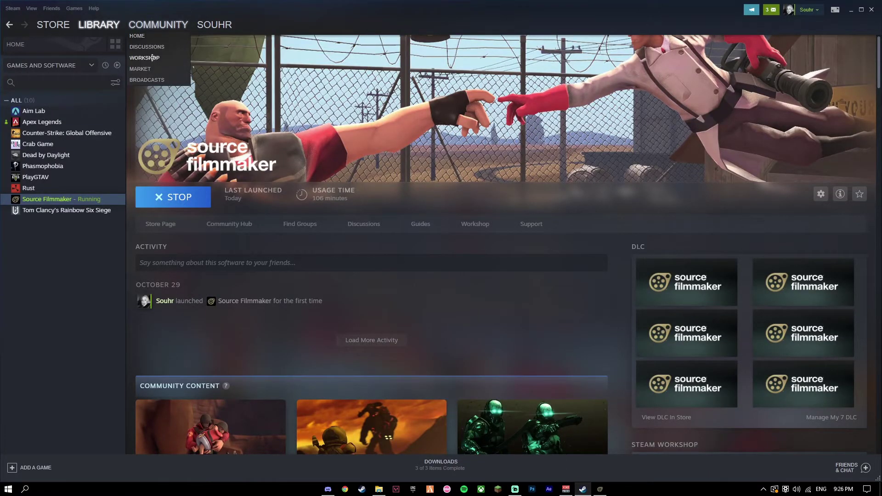
left_click(153, 57)
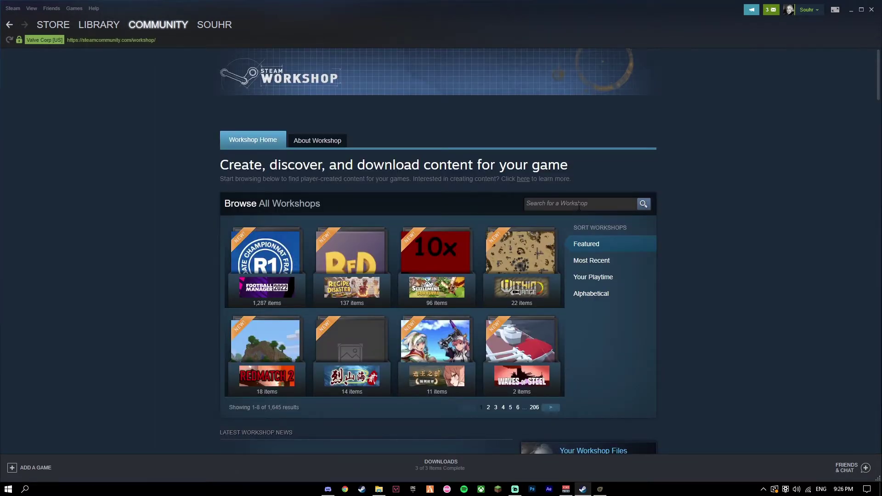
left_click(579, 204)
type("e")
left_click(554, 213)
- Search 'White Void', confirm WhiteVoid is subscribed, and return to Source Filmmaker
left_click(568, 180)
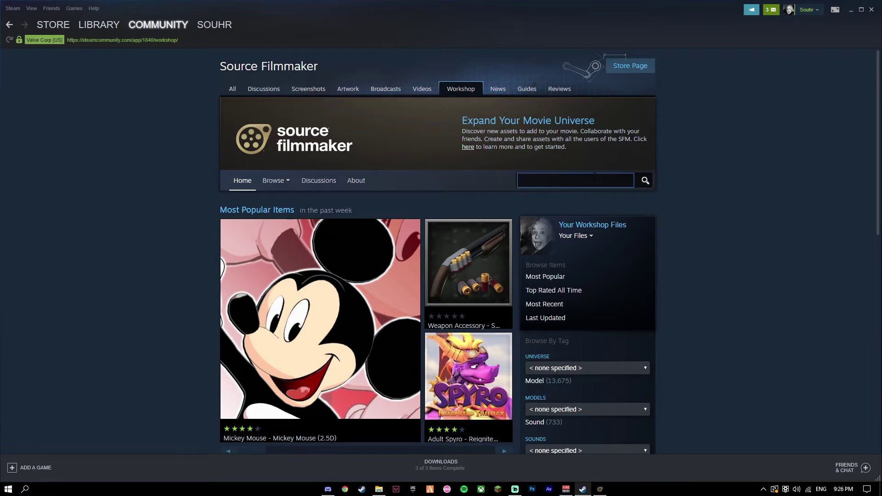
type("wte Void")
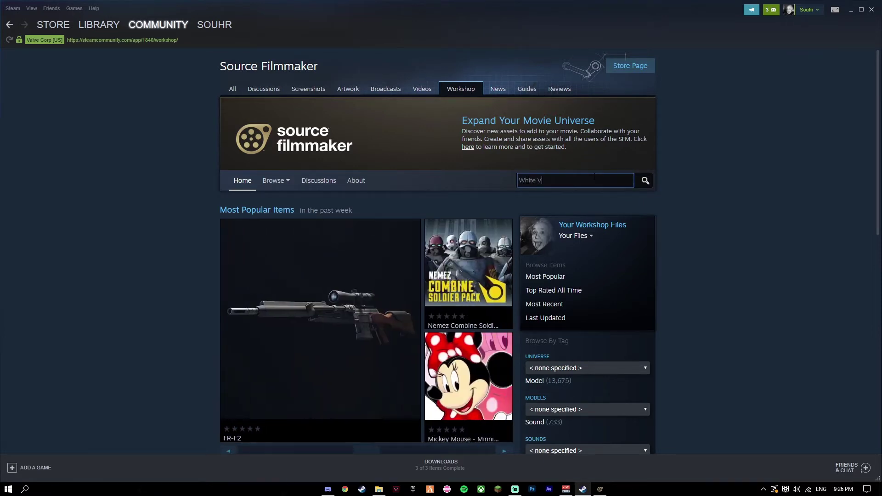
left_click(645, 181)
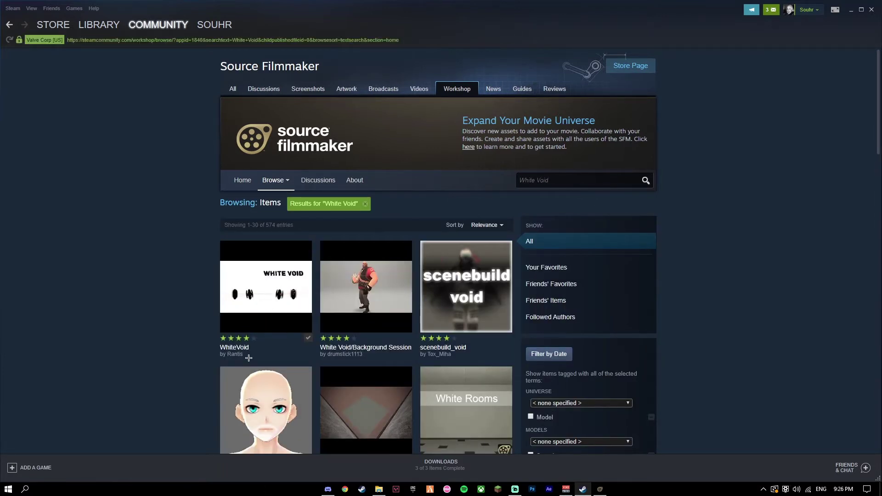
left_click(267, 297)
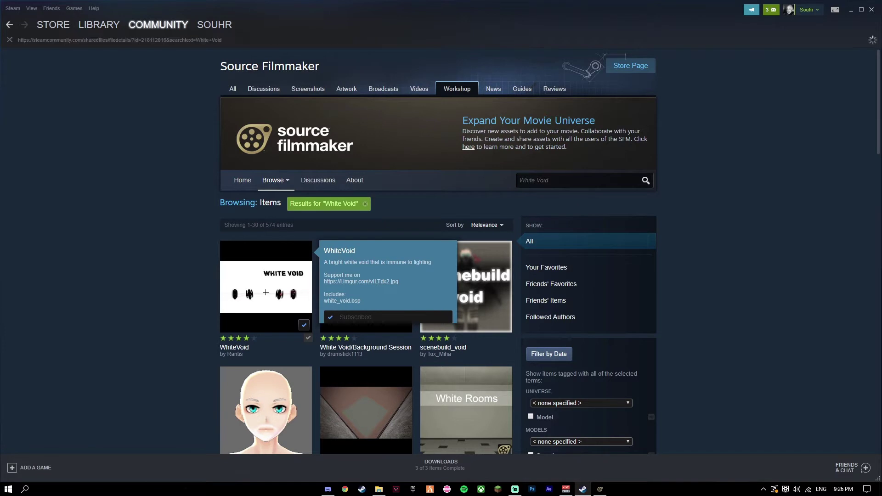
scroll(414, 275, "down", 3)
scroll(489, 328, "down", 1)
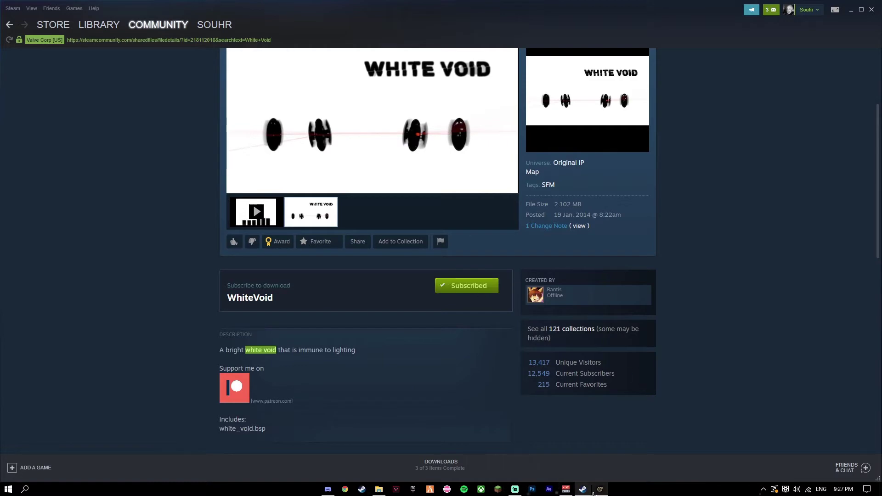
left_click(601, 489)
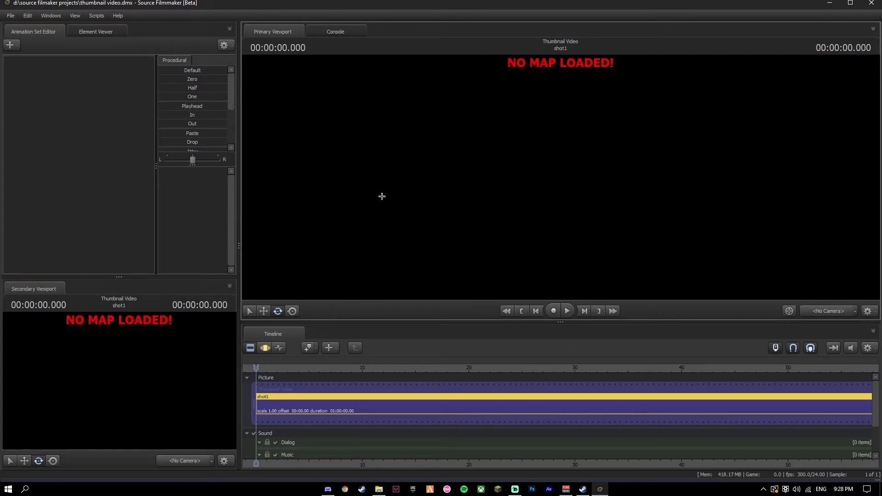
- Load the white_void.bsp map into the viewports via Load Map
right_click(476, 133)
left_click(513, 212)
left_click(378, 338)
type("whit")
key("BackSpace")
key("BackSpace")
key("BackSpace")
type("White")
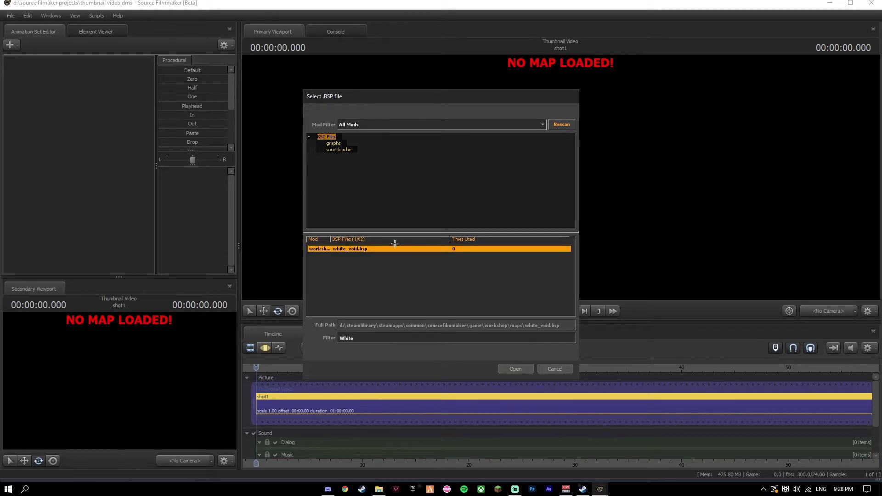
left_click(515, 368)
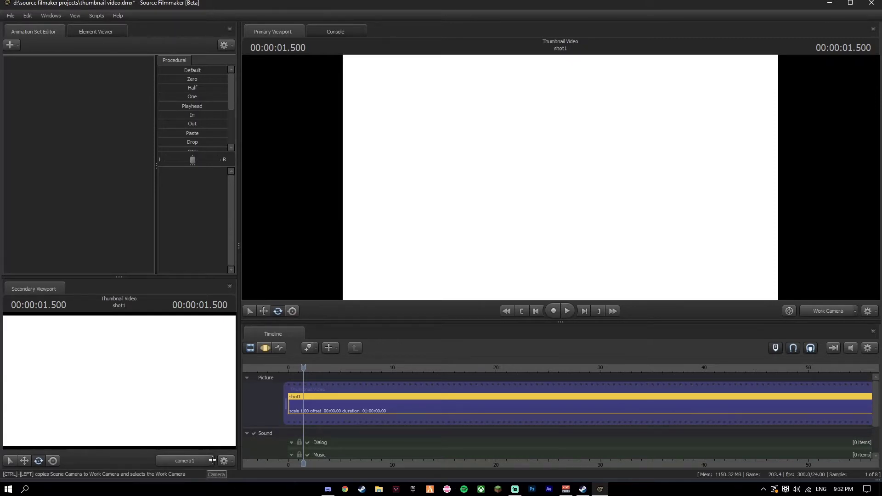
- Give the secondary viewport a new scene camera, camera1
left_click(184, 461)
mouse_move(190, 459)
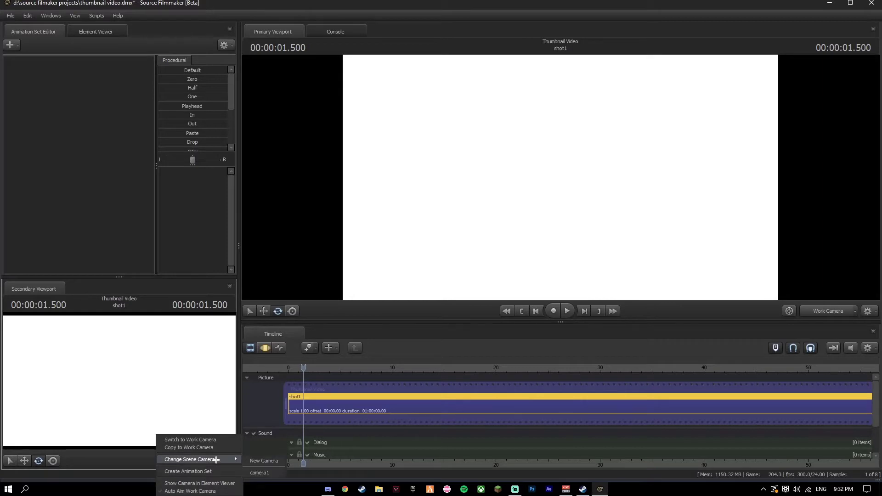
left_click(263, 460)
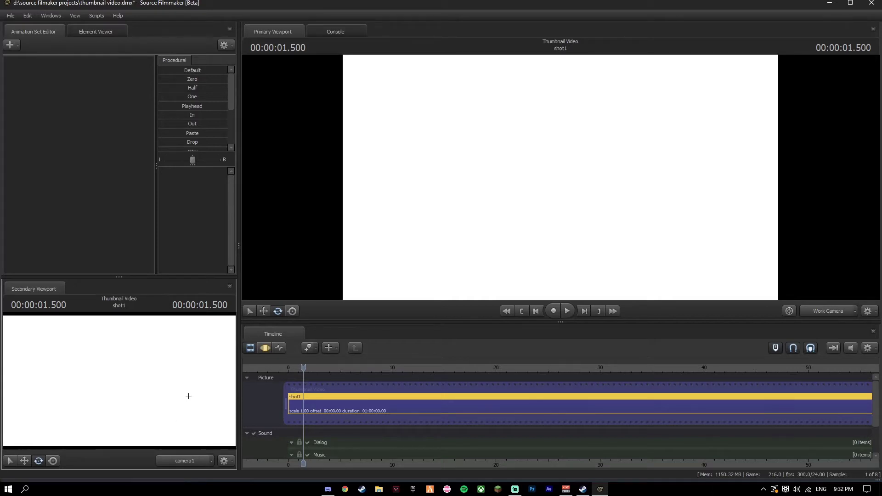
- Search the SFM Workshop for Apex Legends and open the Octane (Primary) page
left_click(583, 490)
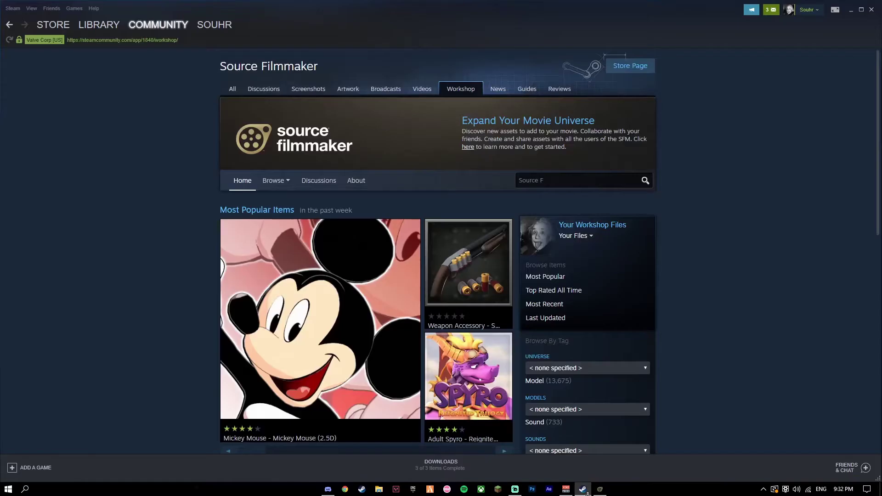
scroll(448, 173, "down", 3)
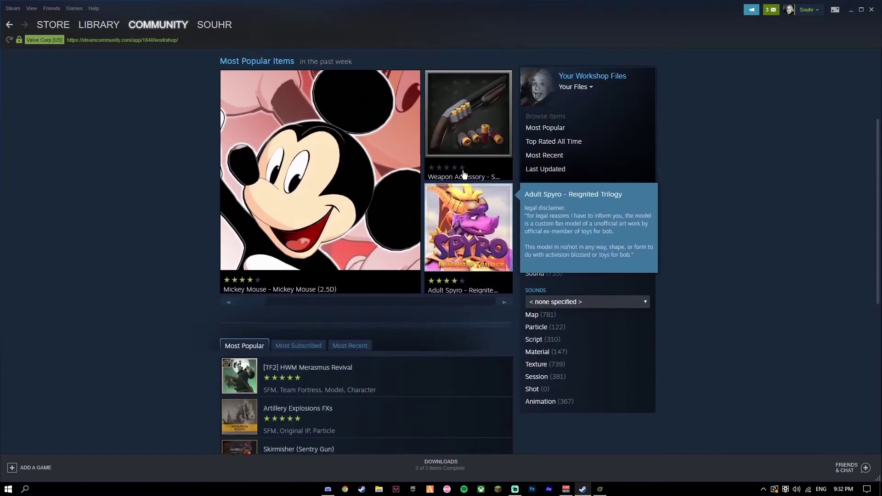
scroll(463, 176, "up", 2)
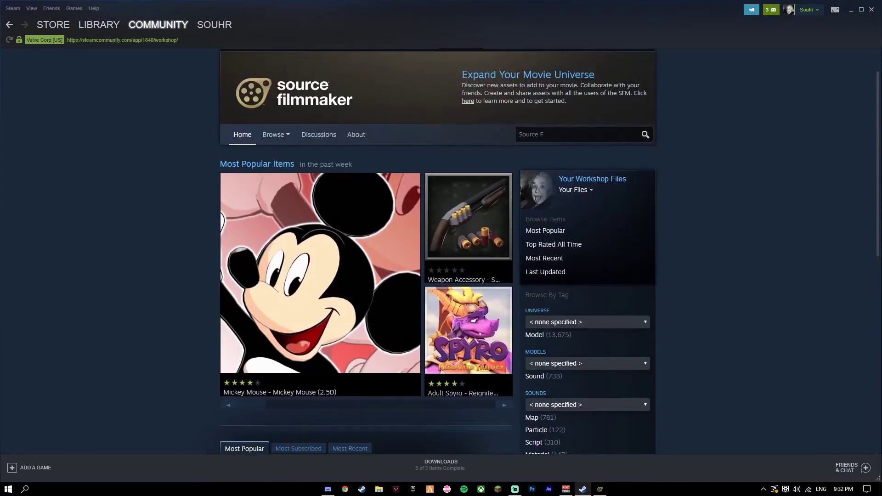
left_click(574, 134)
type("Apex L")
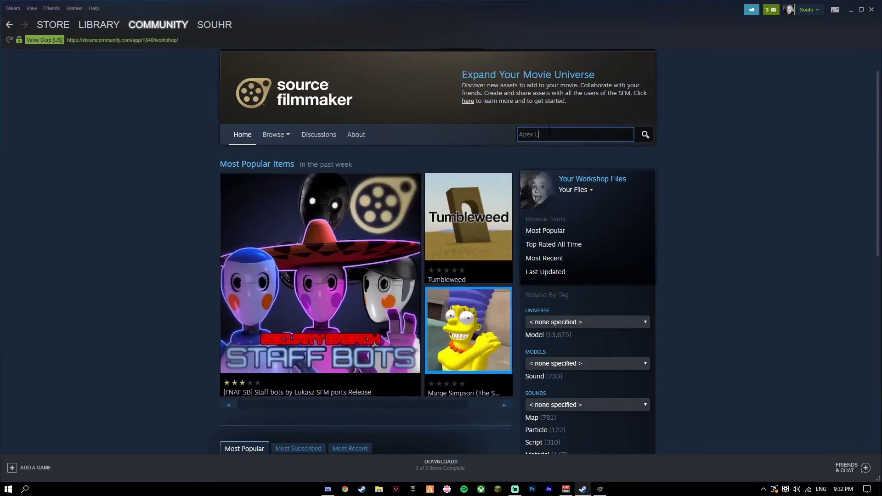
type("egends")
key("Return")
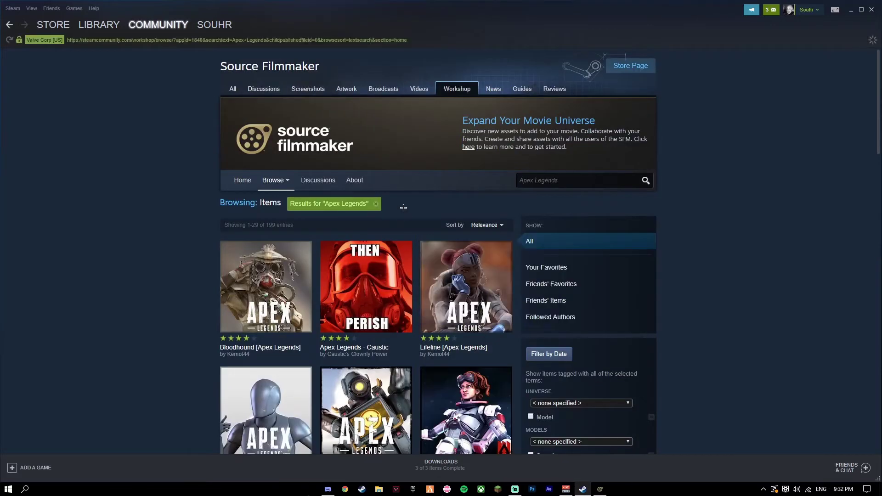
scroll(404, 208, "down", 3)
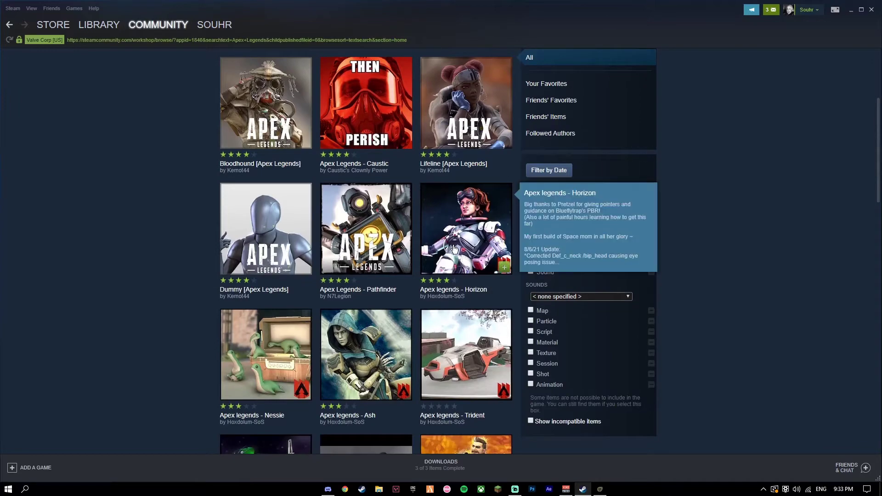
scroll(275, 241, "up", 2)
scroll(354, 212, "down", 3)
scroll(354, 213, "down", 3)
scroll(355, 212, "up", 2)
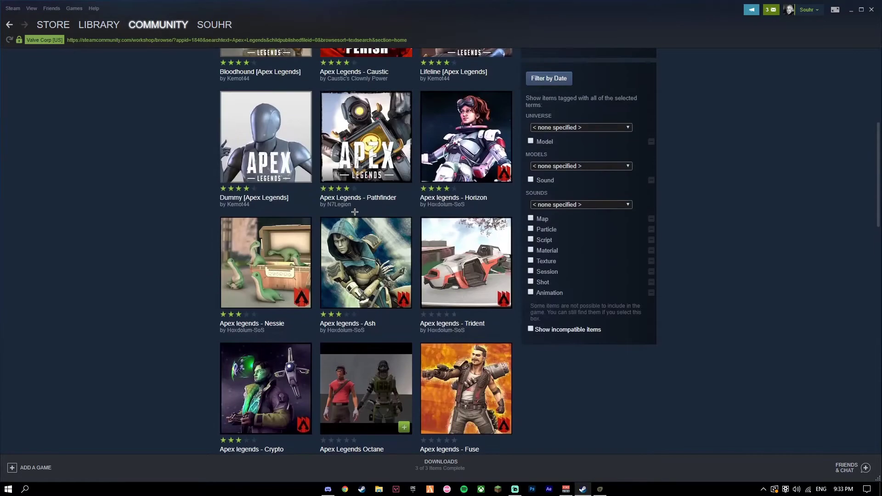
scroll(355, 213, "up", 3)
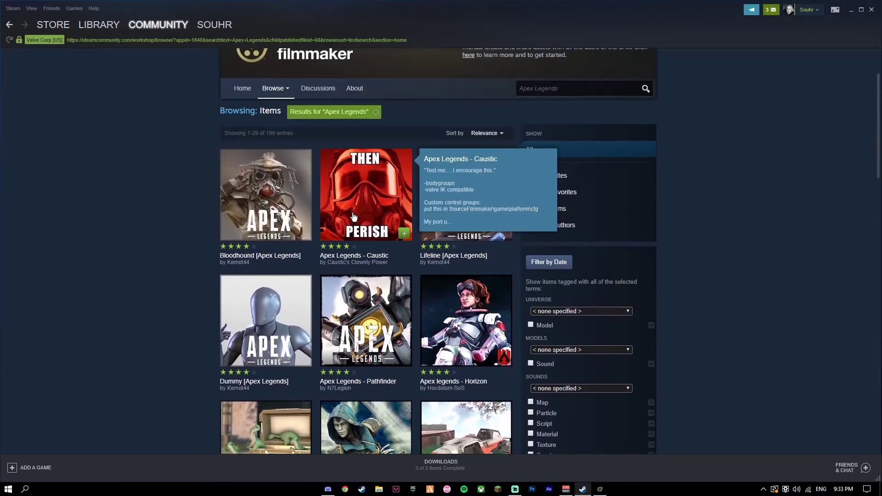
scroll(447, 238, "down", 3)
scroll(447, 238, "down", 2)
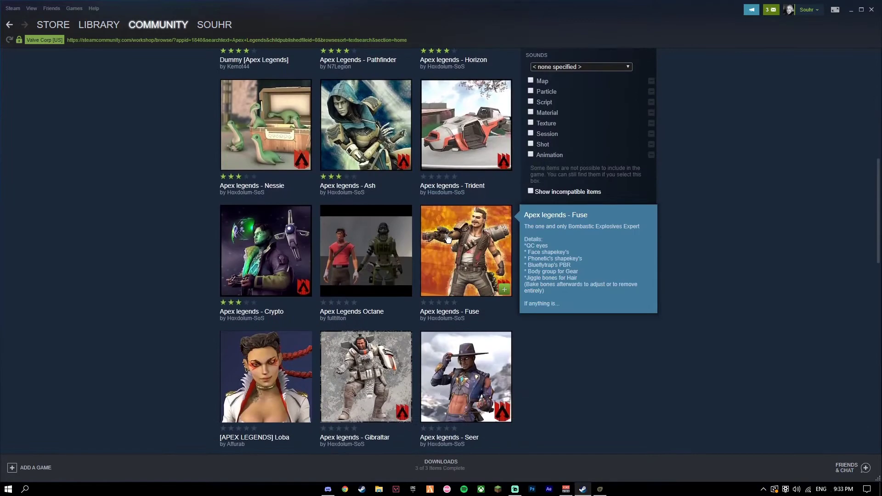
scroll(447, 237, "down", 1)
scroll(446, 238, "down", 3)
scroll(400, 241, "down", 1)
scroll(396, 240, "down", 2)
scroll(395, 240, "down", 1)
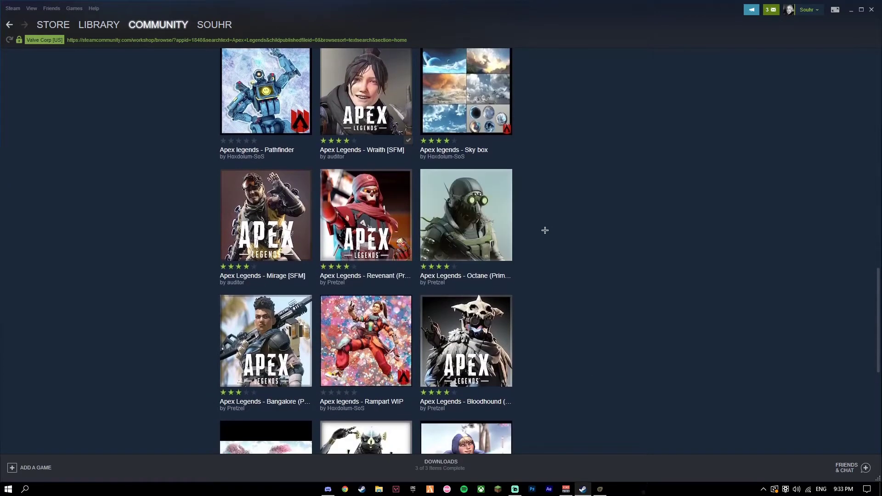
scroll(524, 221, "down", 1)
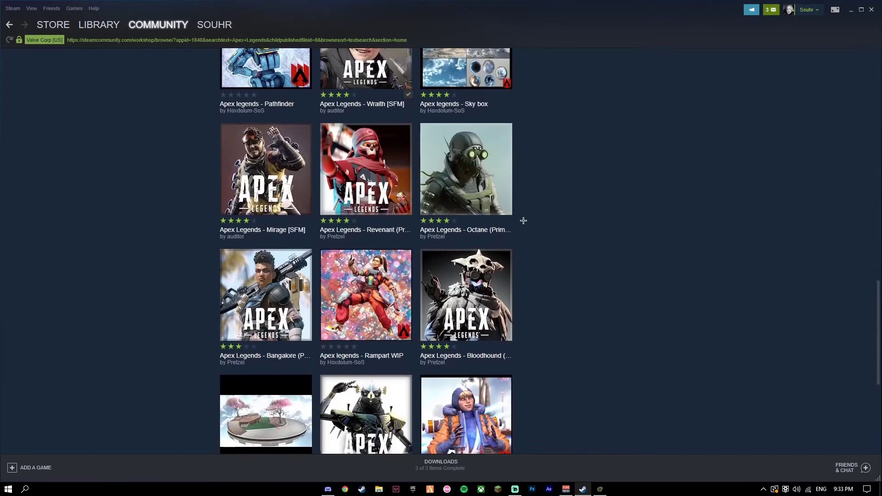
left_click(474, 192)
scroll(462, 243, "down", 3)
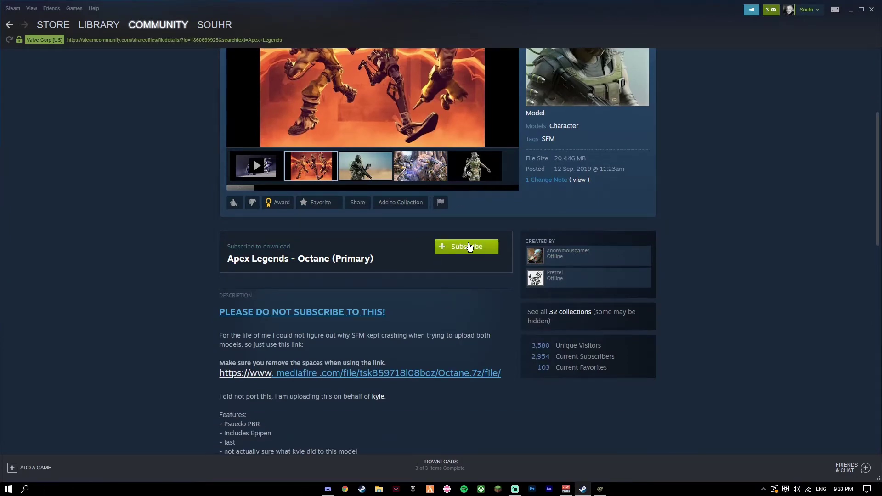
- Subscribe to Octane (Primary), confirm its download, and return to Source Filmmaker
left_click(471, 247)
scroll(475, 250, "up", 3)
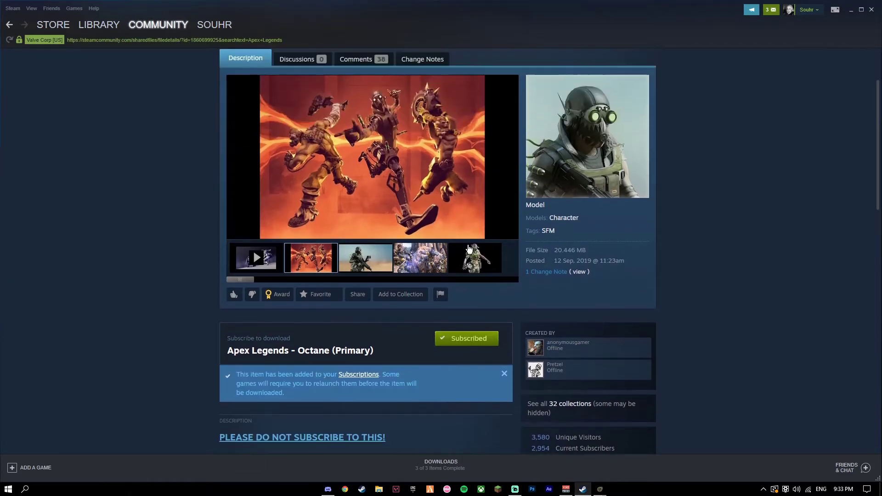
mouse_move(600, 490)
left_click(649, 452)
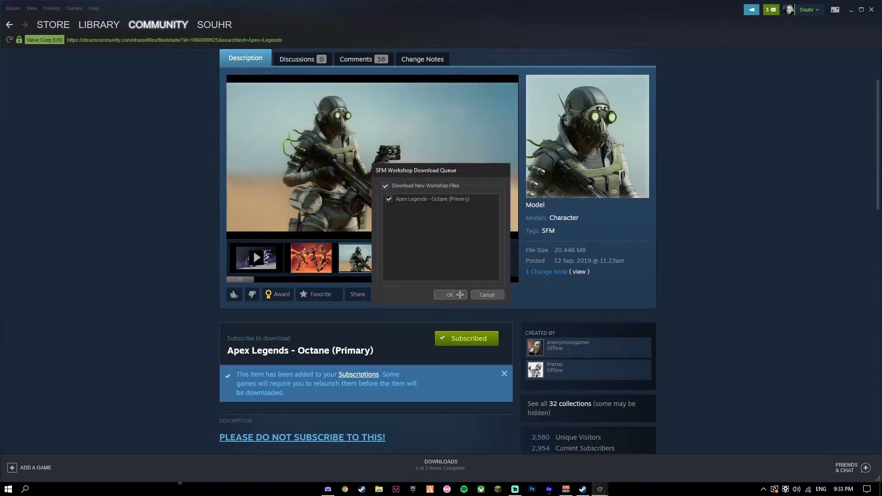
left_click(450, 295)
left_click(441, 251)
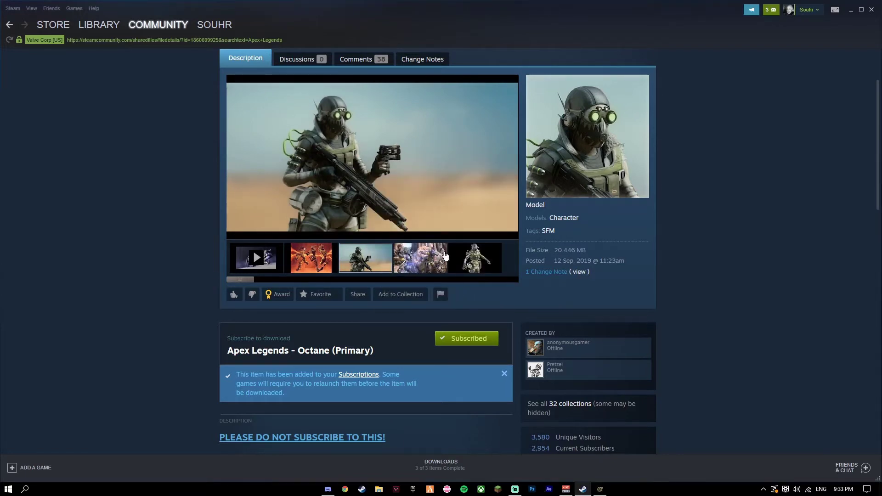
left_click(600, 490)
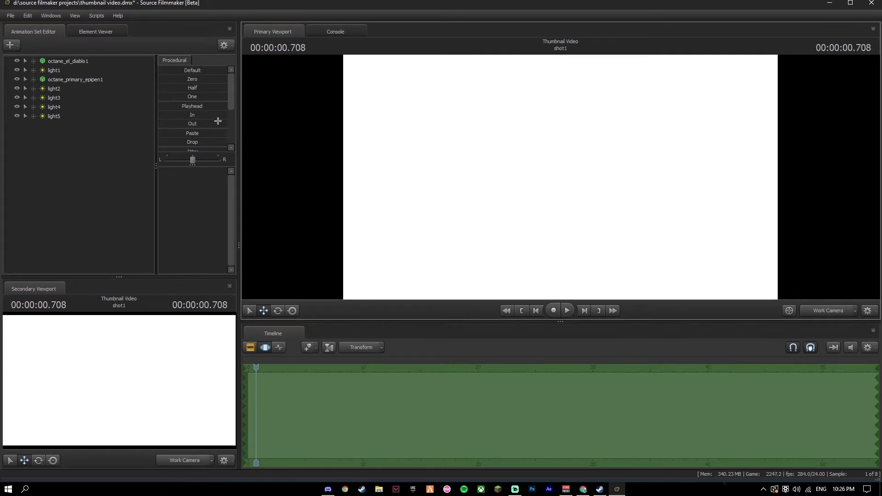
- Add the Apex Legends Octane character .mdl as new animation set octane_el_diablo2
left_click(11, 44)
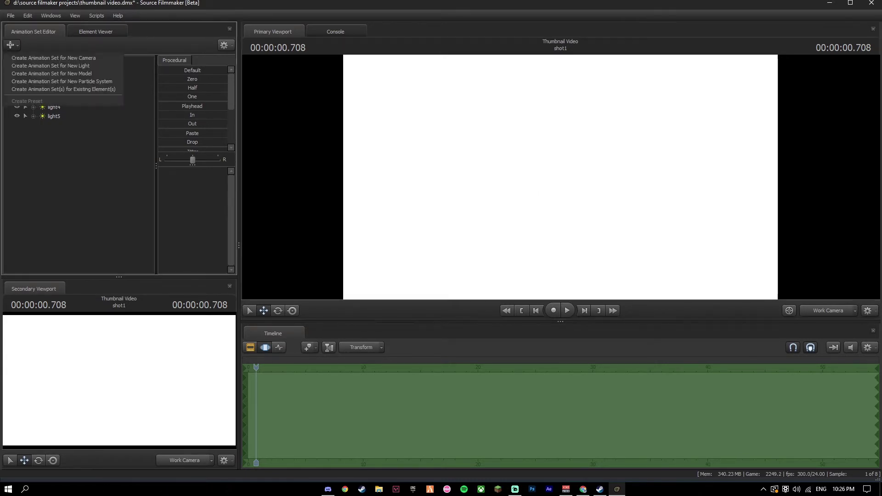
left_click(51, 73)
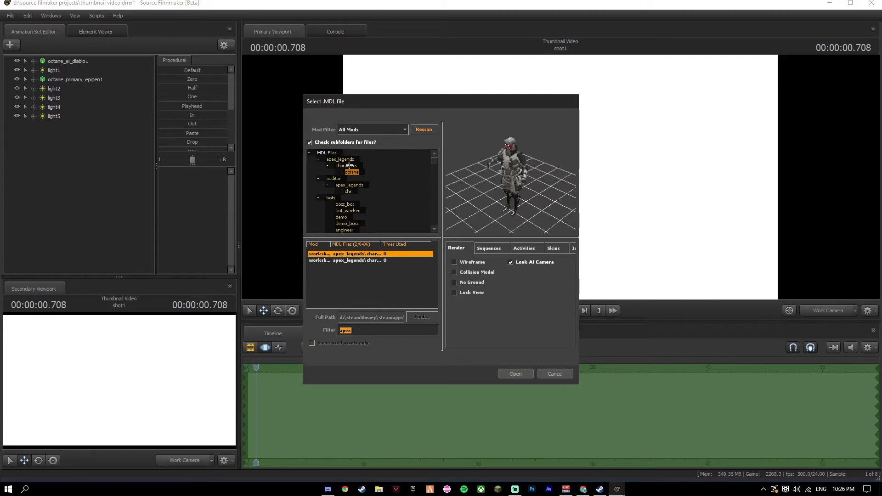
left_click(375, 260)
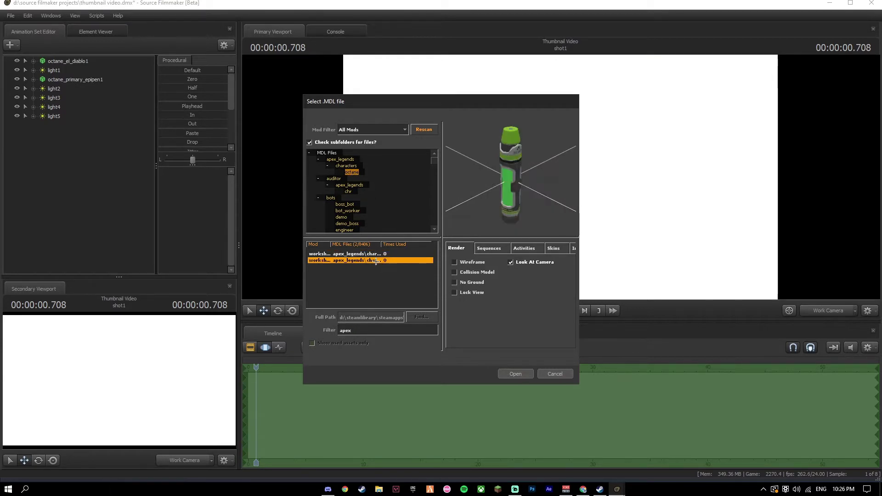
left_click(378, 253)
left_click(374, 254)
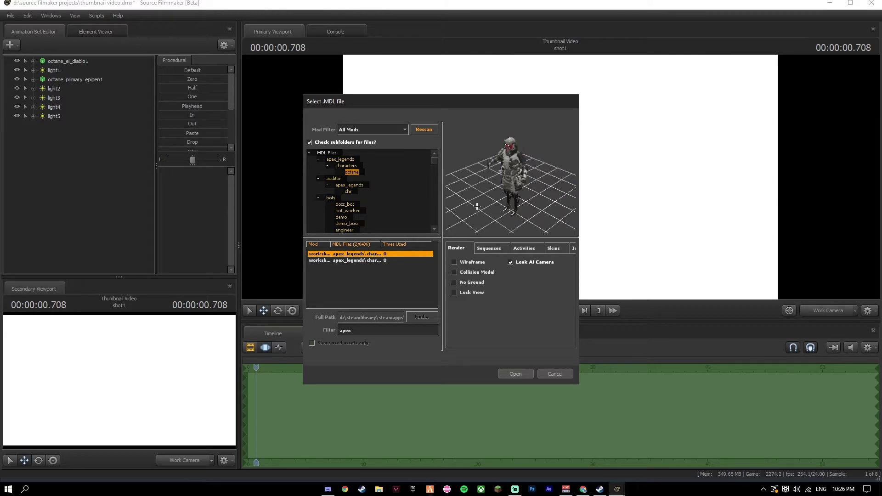
left_click(515, 373)
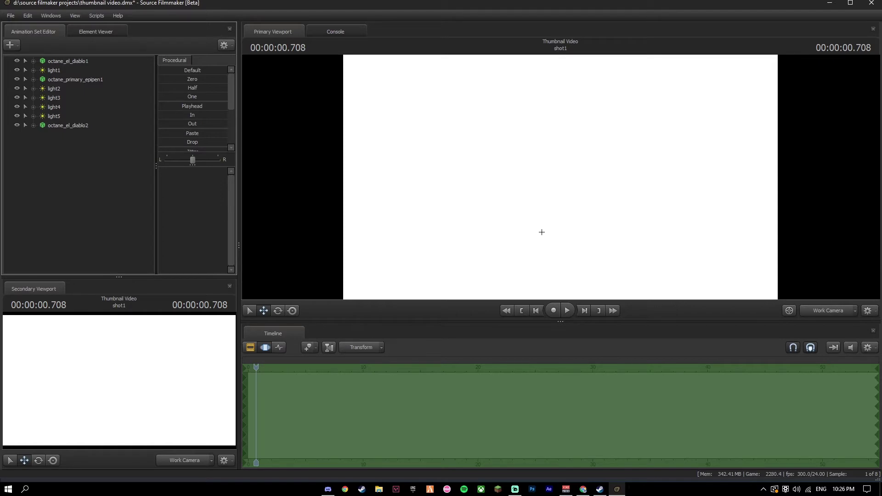
- Move octane_el_diablo2 to the centre of the white scene, standing in full view
mouse_move(541, 232)
left_mouse_down()
mouse_move(620, 227)
mouse_move(551, 207)
mouse_move(524, 179)
mouse_move(497, 173)
mouse_move(441, 248)
left_mouse_up()
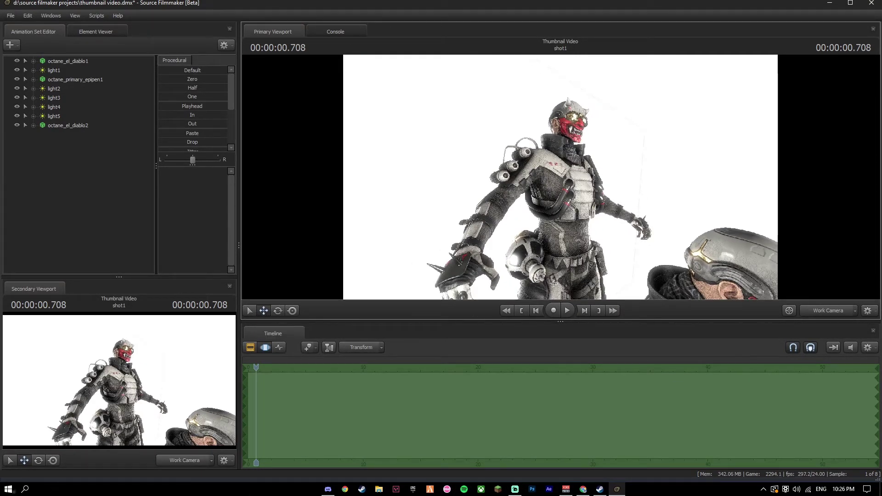
mouse_move(425, 242)
left_mouse_down()
mouse_move(483, 228)
mouse_move(334, 244)
left_mouse_up()
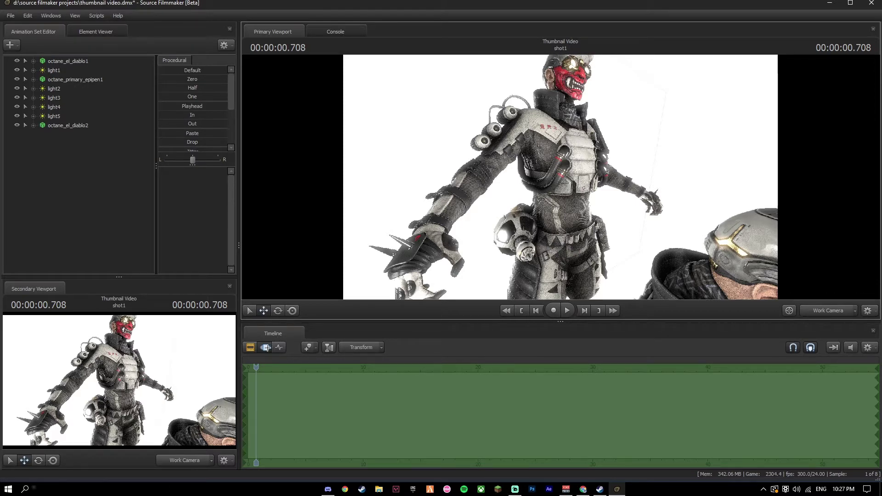
mouse_move(529, 237)
left_mouse_down()
mouse_move(565, 207)
mouse_move(537, 248)
left_mouse_up()
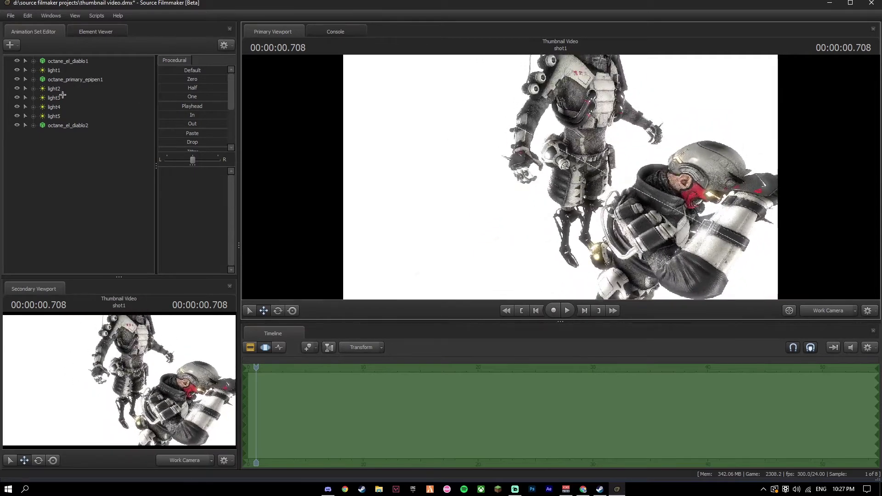
left_click(78, 125)
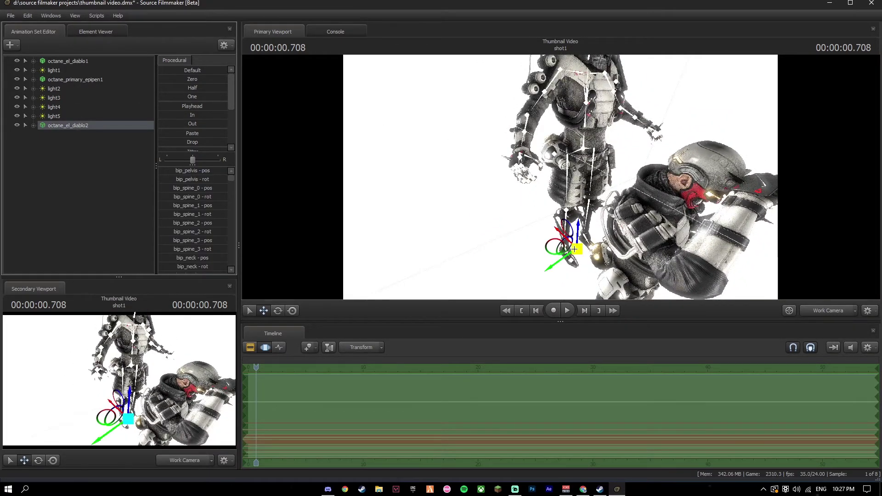
left_click_drag(577, 249, 607, 207)
left_click_drag(560, 177, 561, 207)
scroll(561, 177, "down", 8)
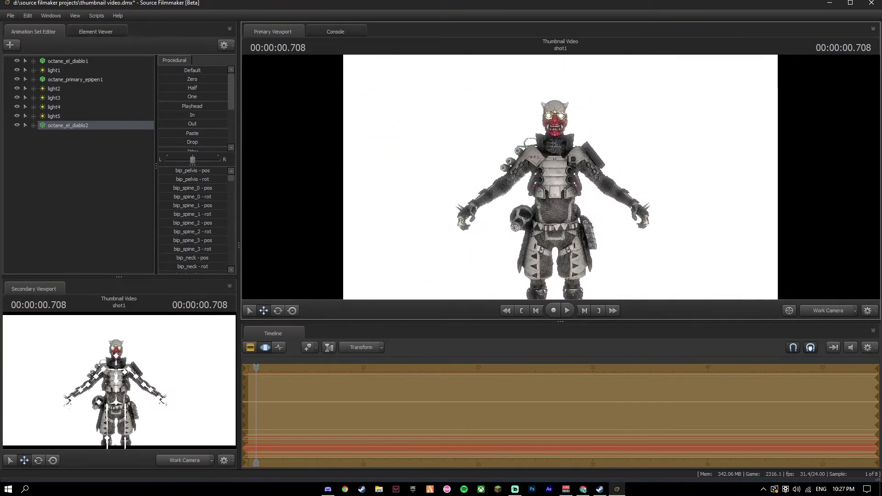
key("ctrl")
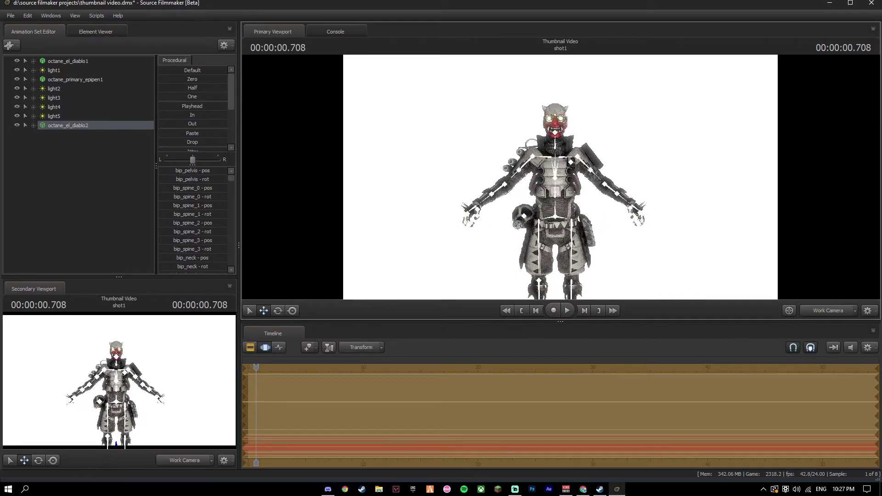
- Add light6, view through it, and aim and adjust it to light Octane
left_click(10, 45)
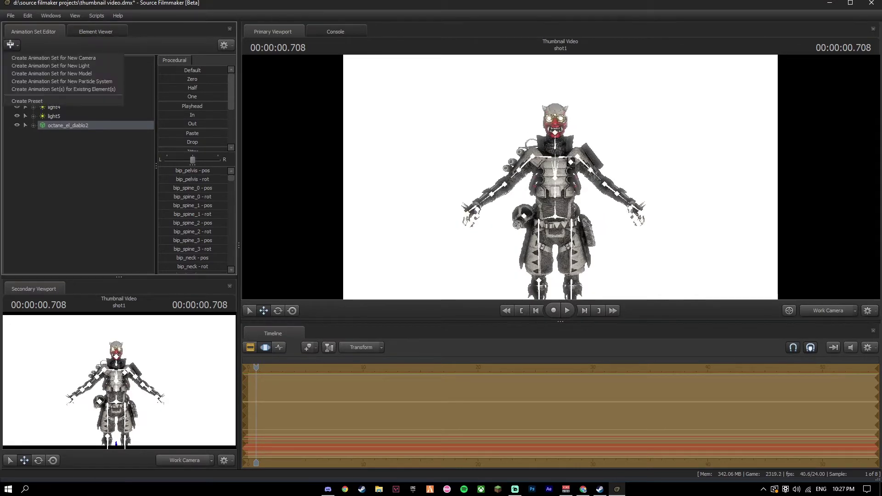
left_click(43, 66)
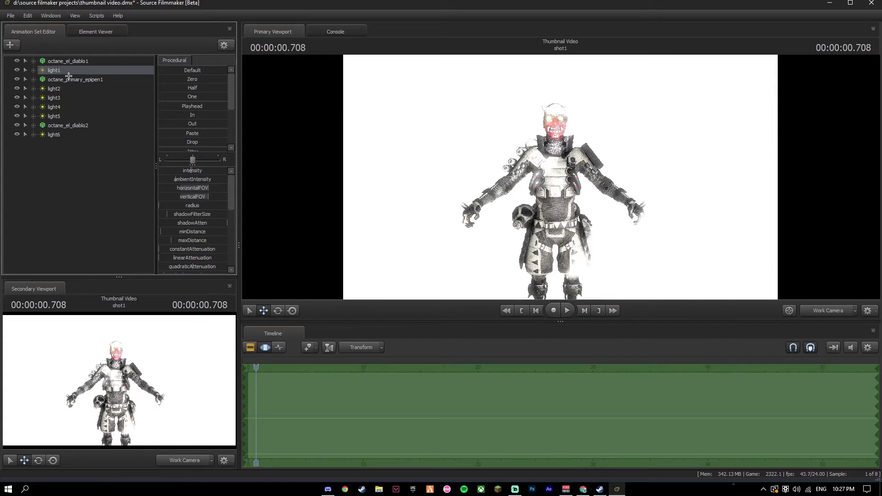
left_click(62, 161)
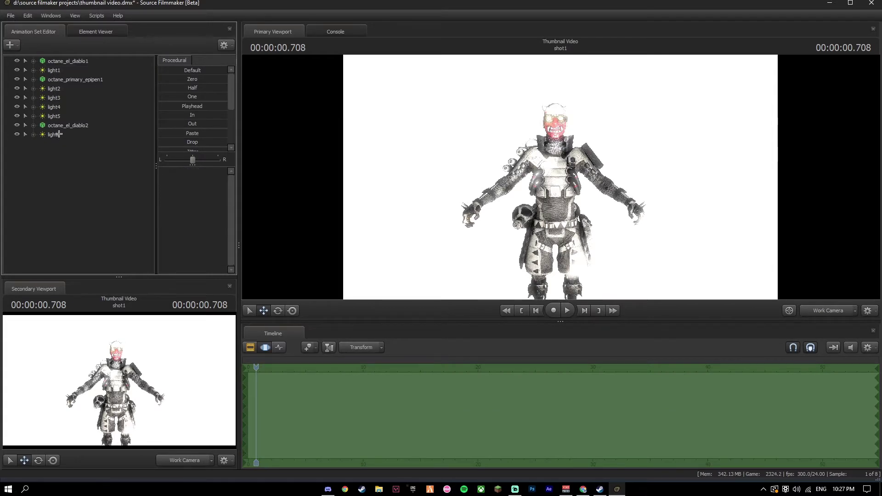
mouse_move(57, 134)
left_mouse_down()
mouse_move(439, 206)
mouse_move(493, 196)
left_mouse_up()
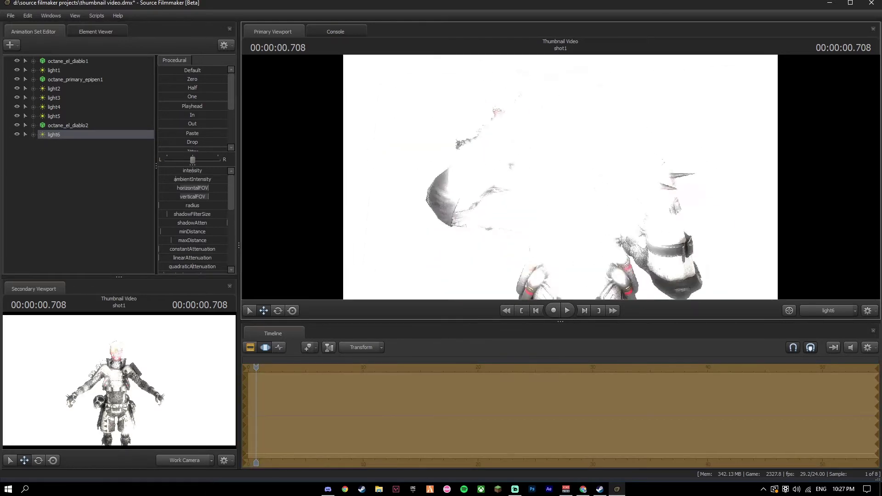
mouse_move(552, 193)
left_mouse_down()
mouse_move(524, 173)
mouse_move(524, 208)
mouse_move(473, 182)
left_mouse_up()
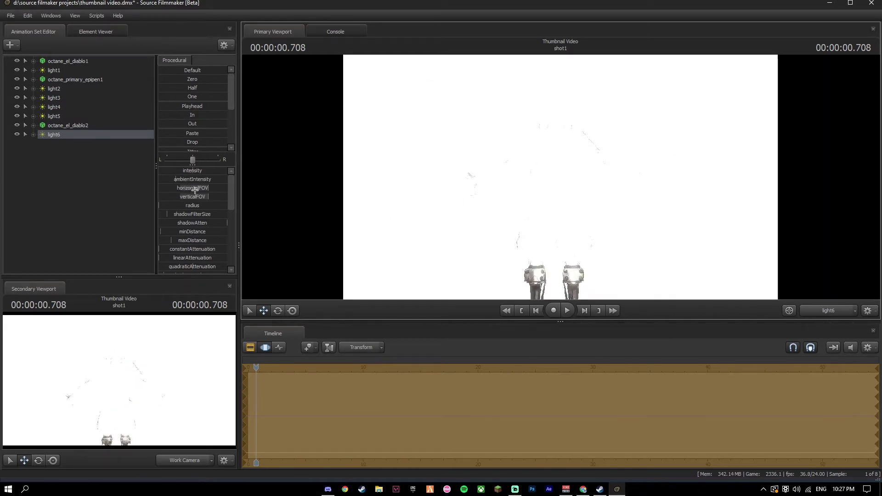
mouse_move(192, 159)
left_mouse_down()
mouse_move(160, 159)
mouse_move(193, 160)
left_mouse_up()
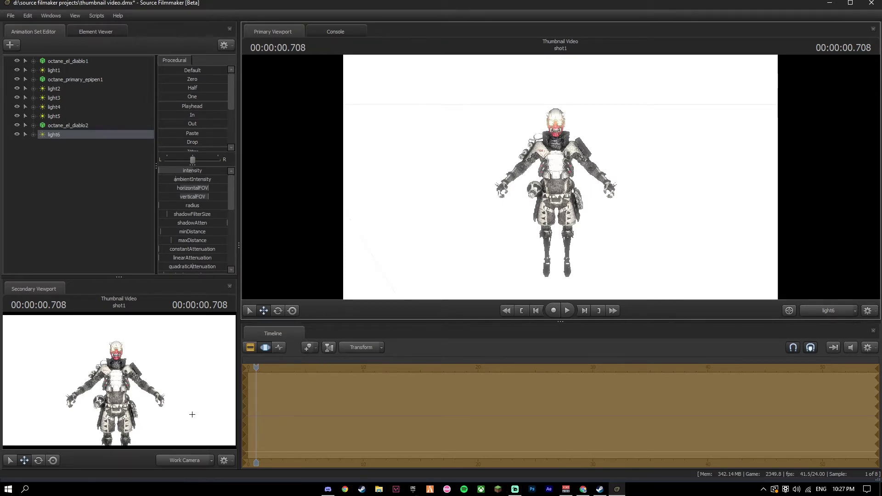
scroll(180, 416, "up", 5)
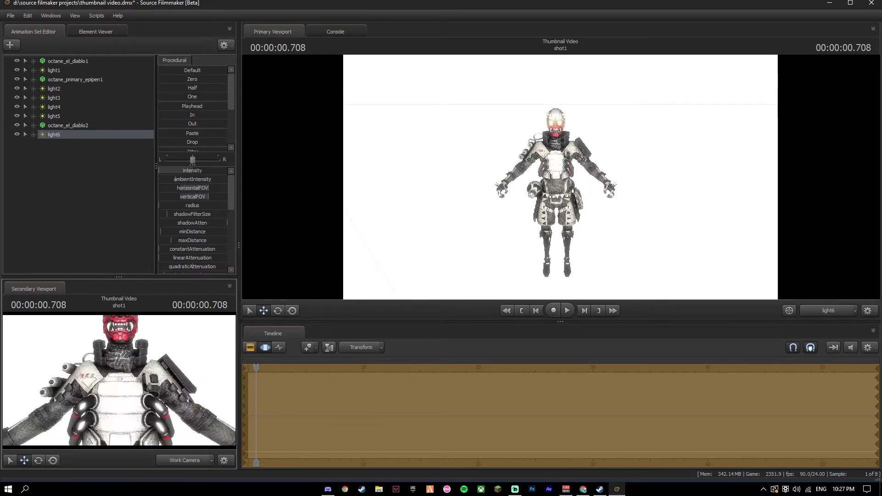
scroll(119, 380, "down", 5)
scroll(119, 381, "down", 3)
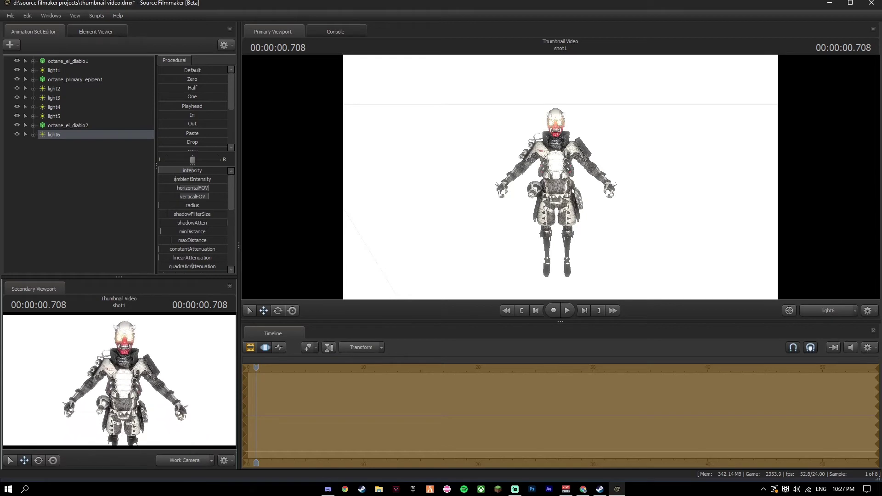
scroll(119, 381, "up", 2)
scroll(119, 381, "down", 2)
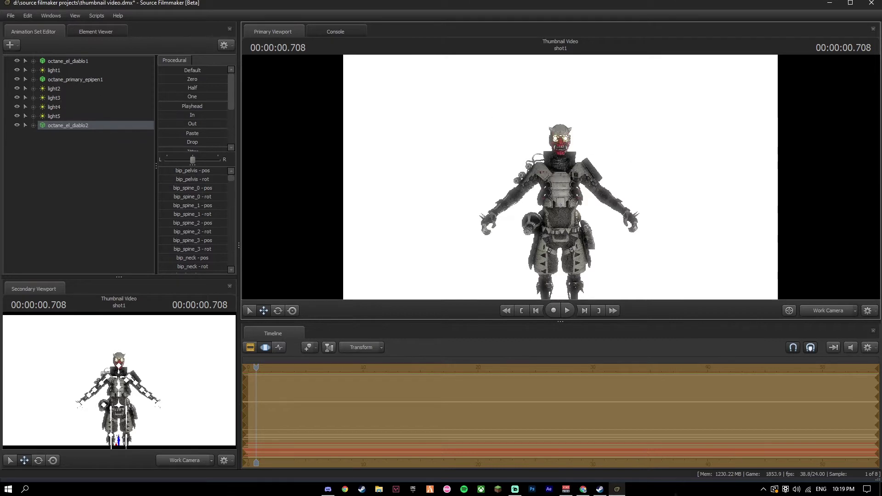
- Zoom and orbit the work camera in close on Octane's torso and right arm
left_click_drag(537, 117, 561, 178)
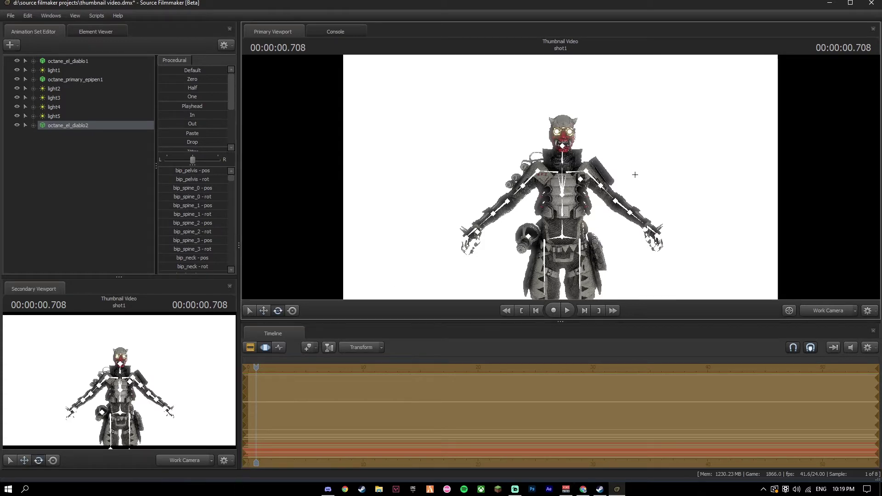
left_click_drag(646, 168, 566, 179)
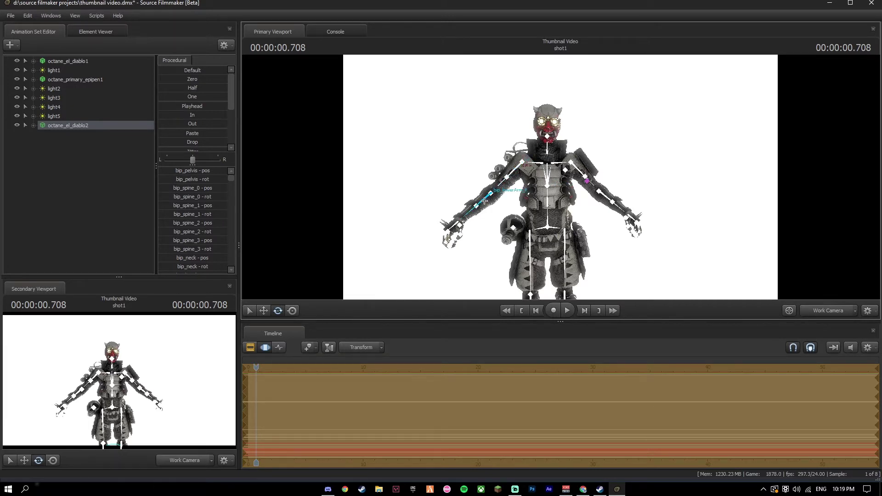
scroll(545, 179, "up", 6)
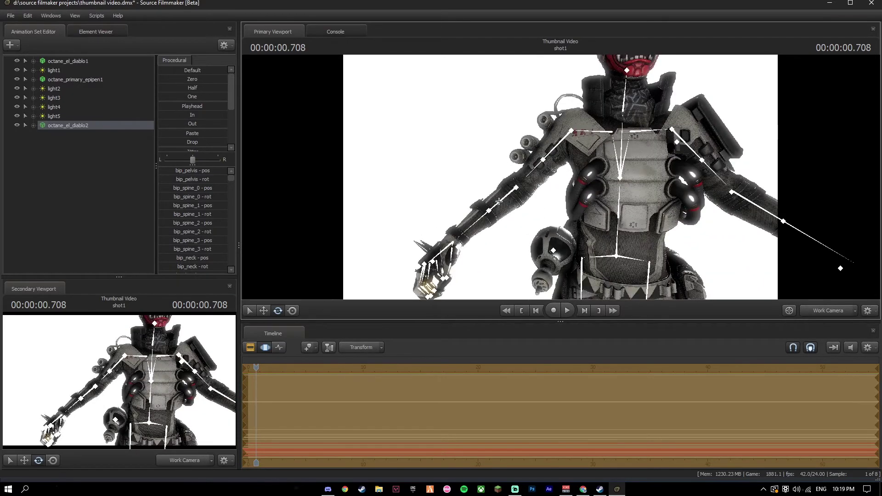
left_click_drag(498, 201, 530, 187)
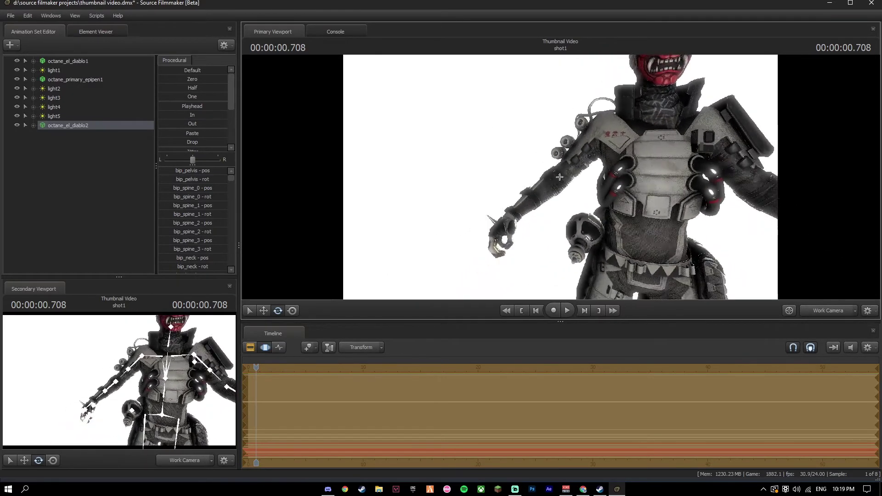
- Try rotating the right forearm bone with the skeleton shown, then cancel the rotation
left_click(541, 188)
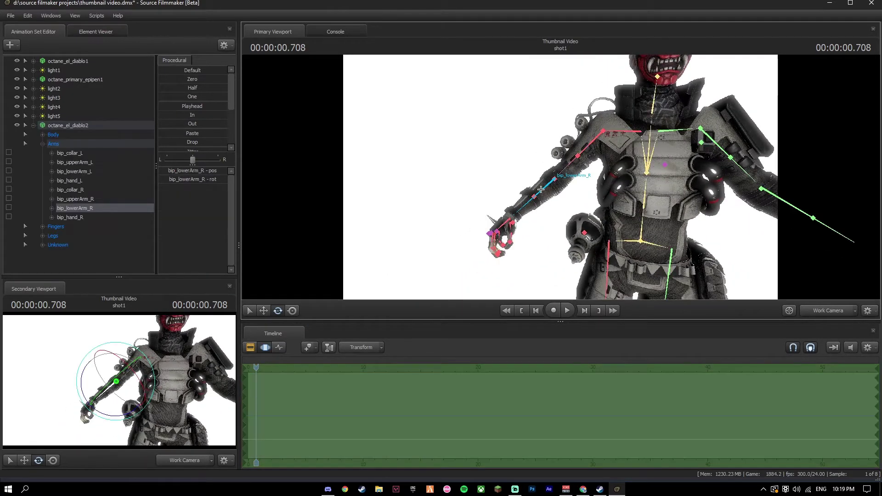
key("r")
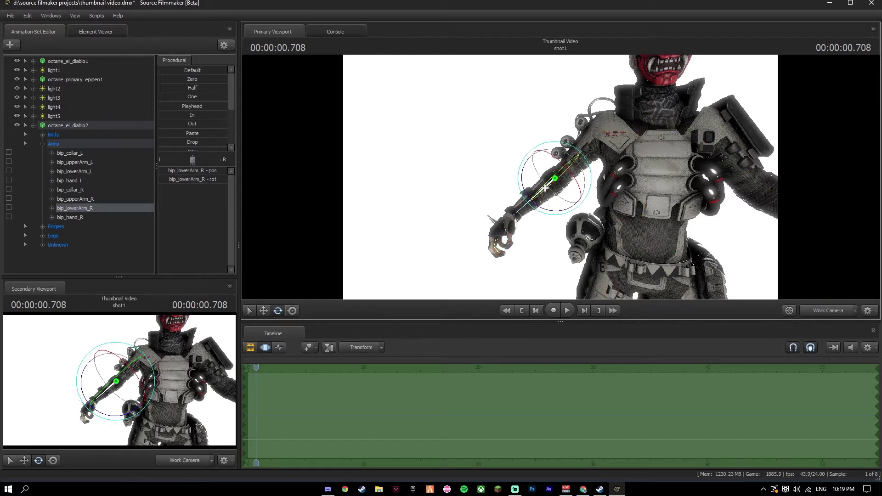
key("ctrl")
mouse_move(589, 160)
left_mouse_down()
mouse_move(591, 188)
mouse_move(585, 165)
left_mouse_up()
key("Escape")
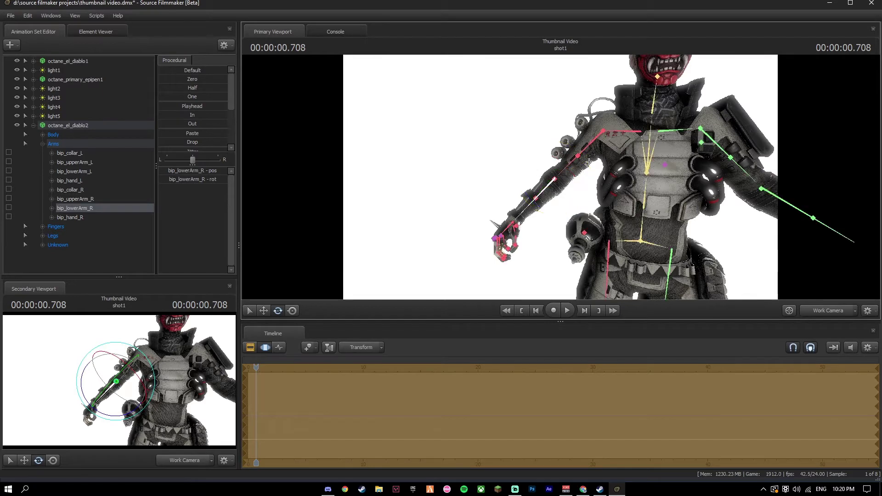
- Rotate the right upper arm at the shoulder so it hangs beside the body
left_click(603, 132)
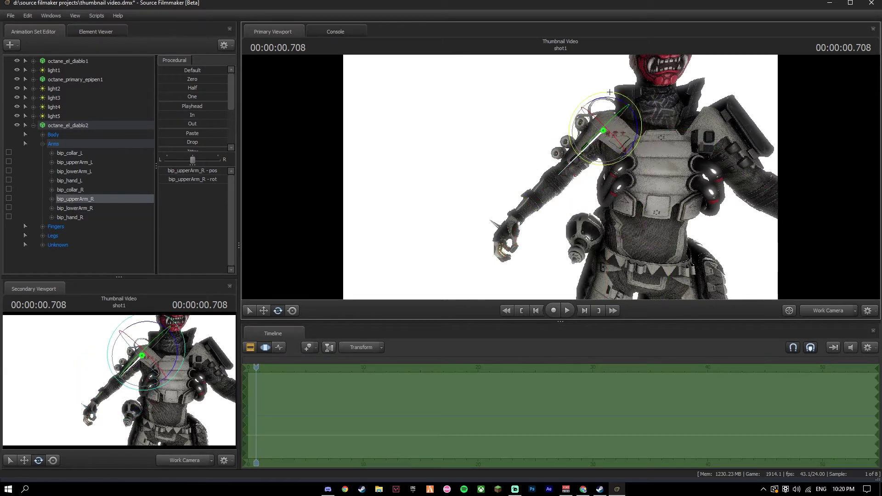
left_click_drag(610, 94, 619, 105)
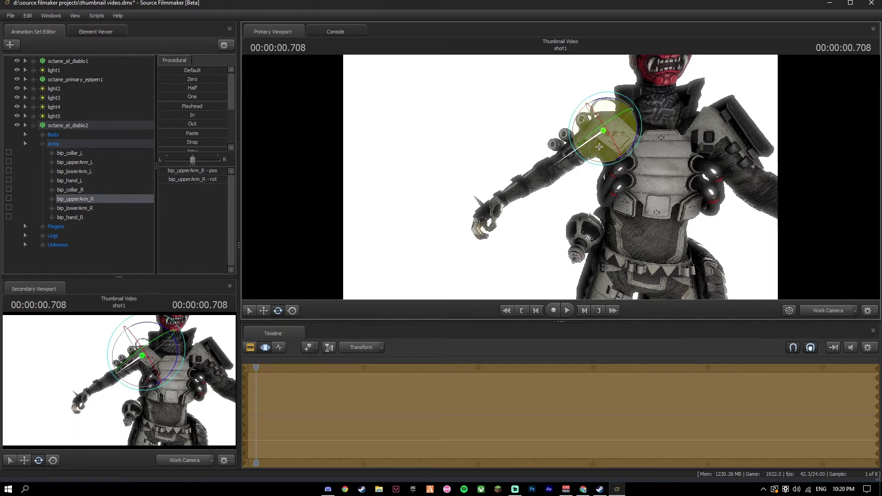
mouse_move(600, 148)
left_mouse_down()
mouse_move(655, 137)
mouse_move(523, 158)
mouse_move(533, 168)
left_mouse_up()
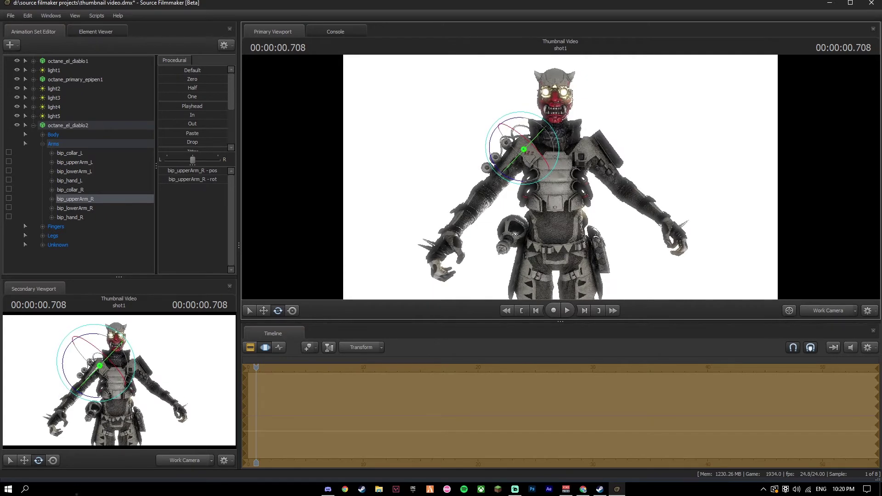
left_click_drag(535, 169, 551, 176)
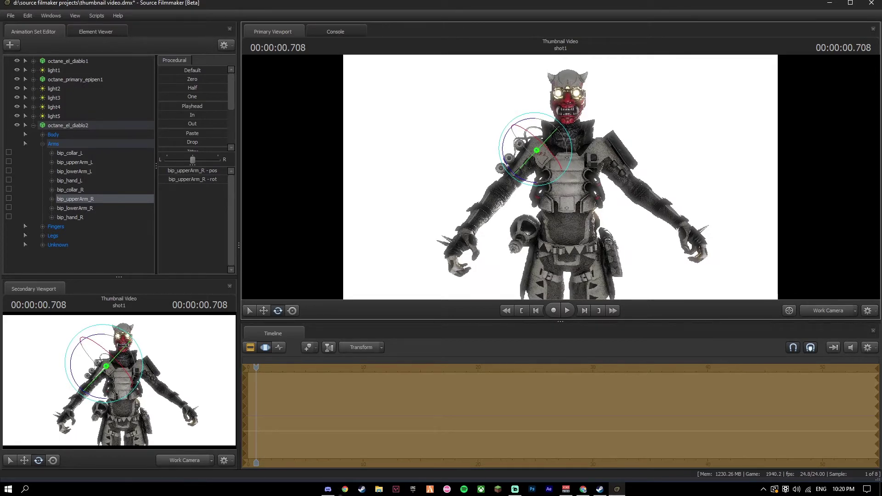
scroll(545, 173, "up", 2)
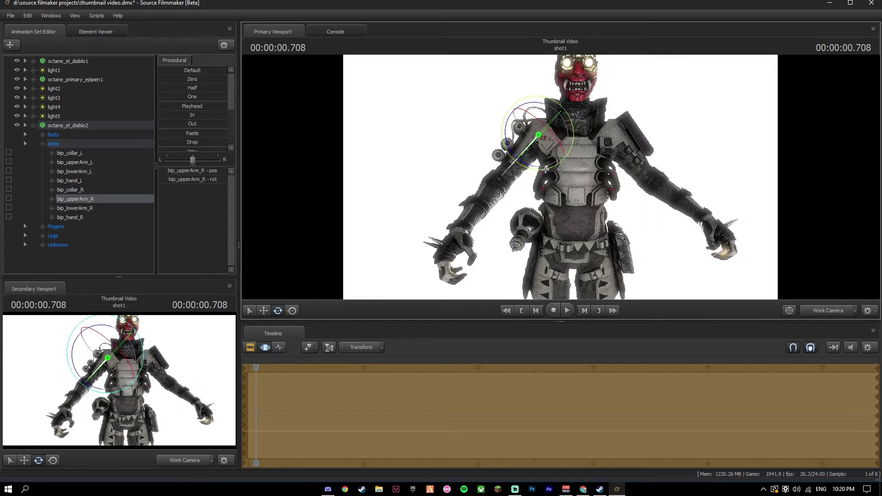
key("t")
scroll(546, 170, "up", 2)
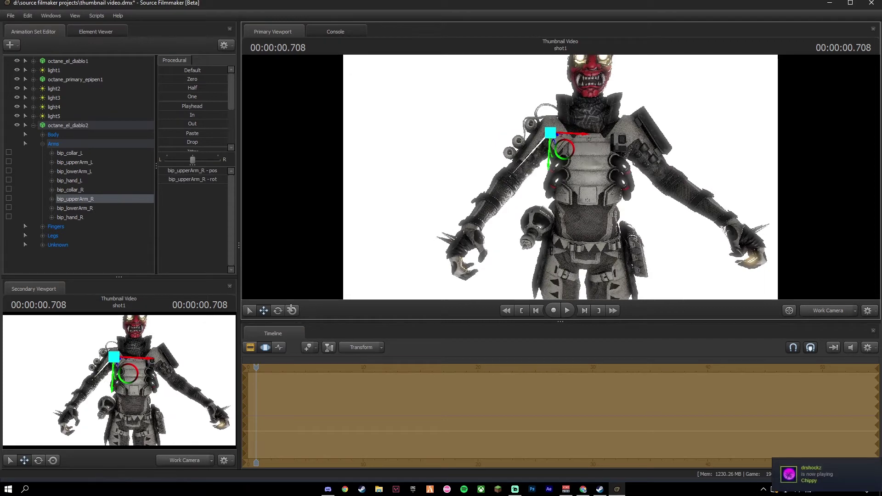
key("r")
scroll(563, 180, "down", 2)
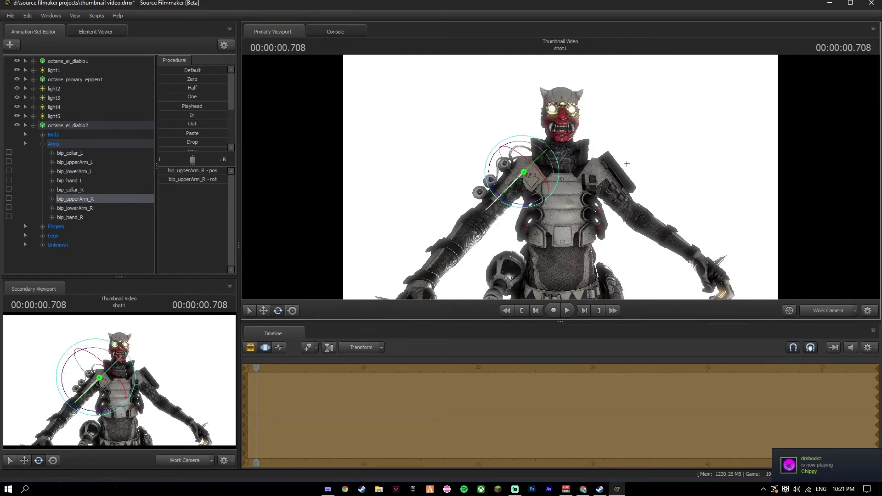
left_click_drag(653, 159, 653, 180)
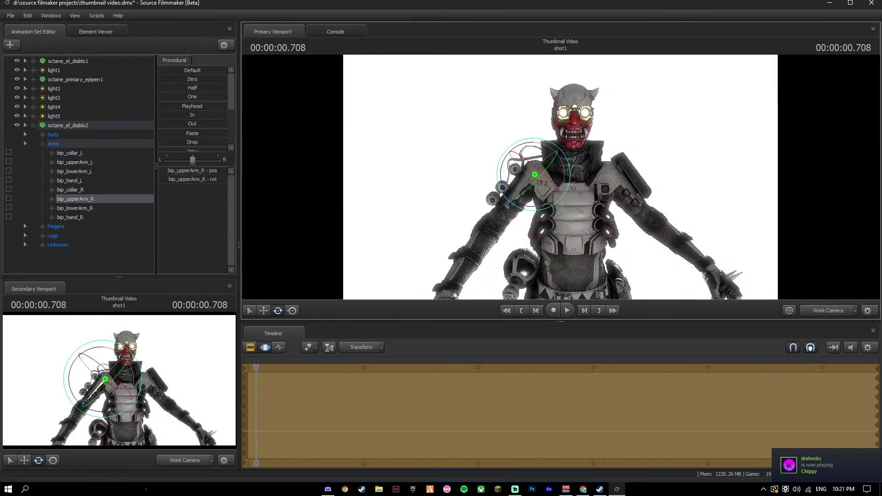
scroll(545, 183, "down", 3)
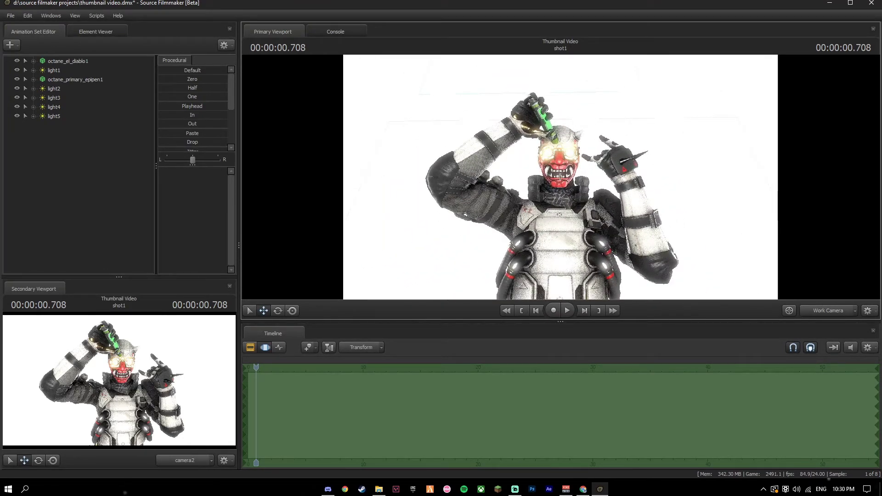
- Adjust the view around Octane and switch the main viewport's work camera to camera2
left_click_drag(373, 229, 560, 177)
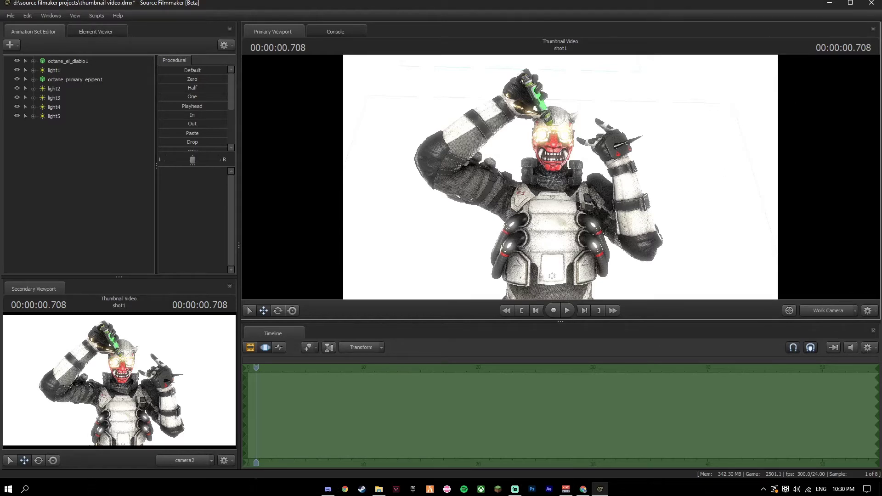
left_click_drag(544, 179, 551, 186)
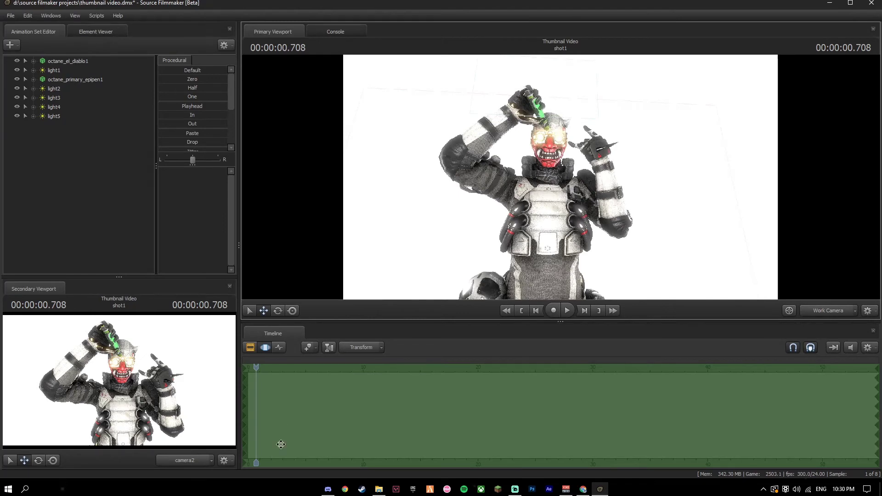
left_click(827, 310)
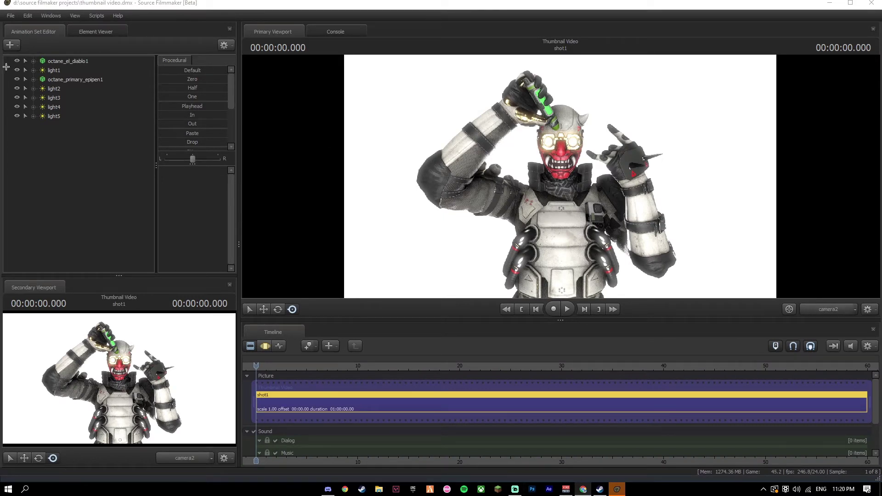
- Export the camera2 shot as a 1920×1080 PNG poster via File > Export > Poster
left_click(11, 15)
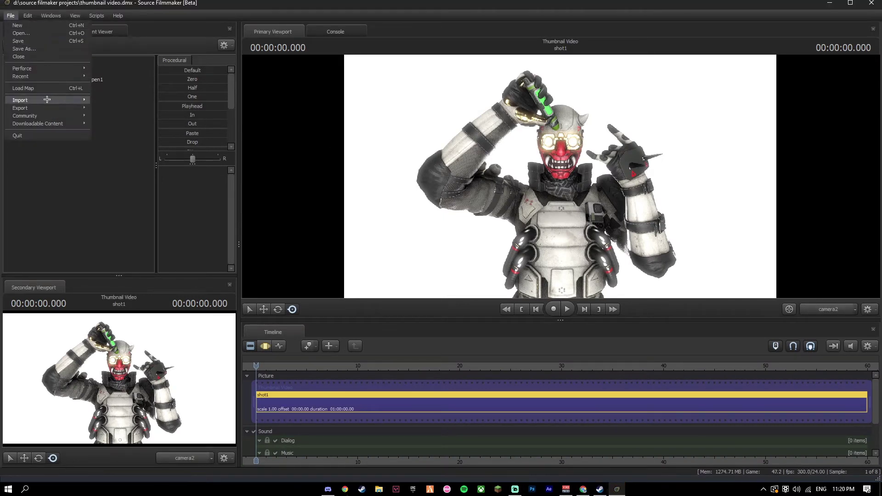
mouse_move(21, 108)
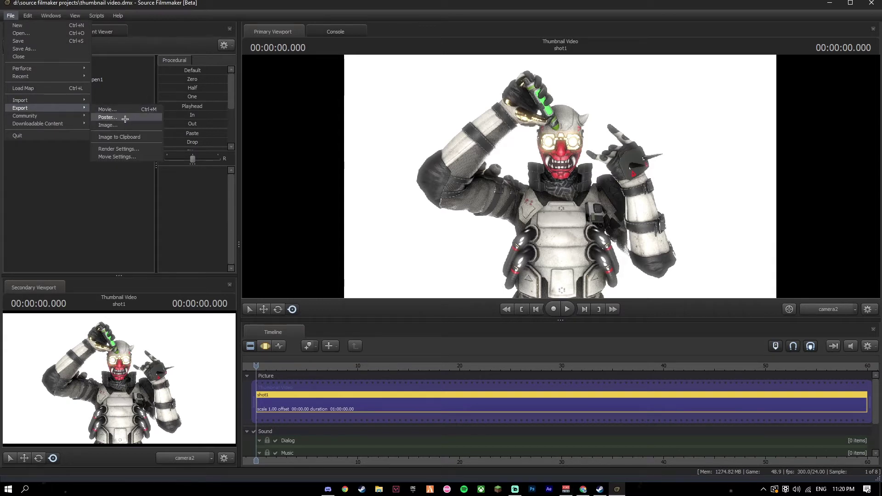
left_click(125, 118)
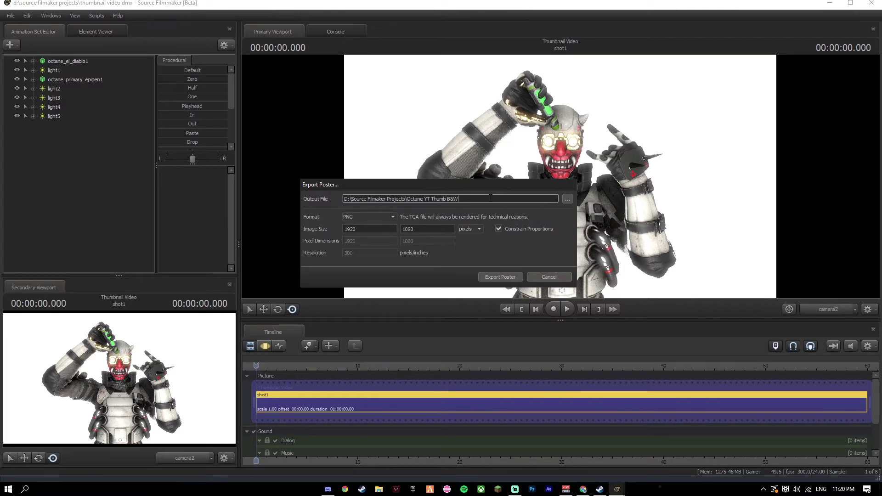
type("W")
type("w")
left_click(507, 277)
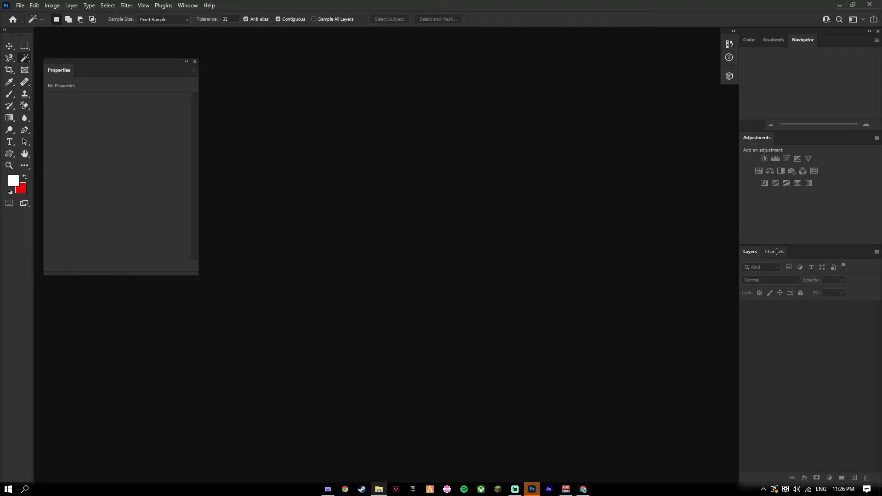
- Start a new document from the File menu and clear its default name
left_click(20, 5)
left_click(28, 24)
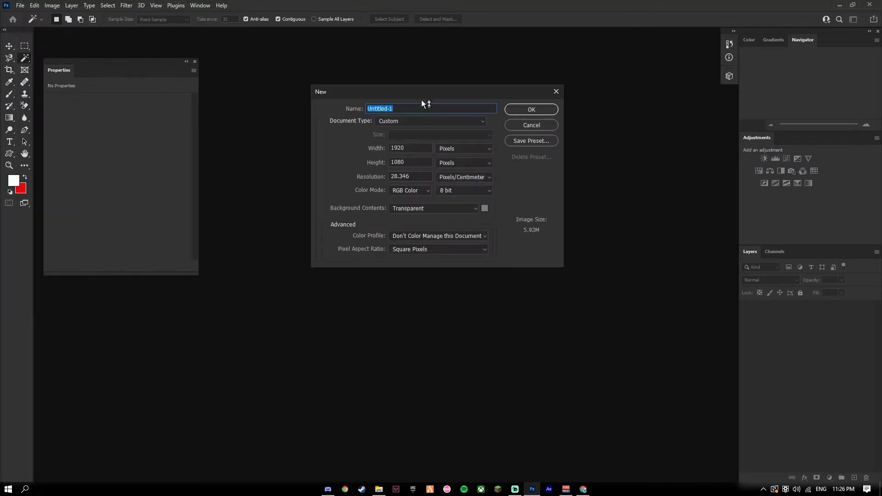
key("BackSpace")
type("Thumbnail (Video")
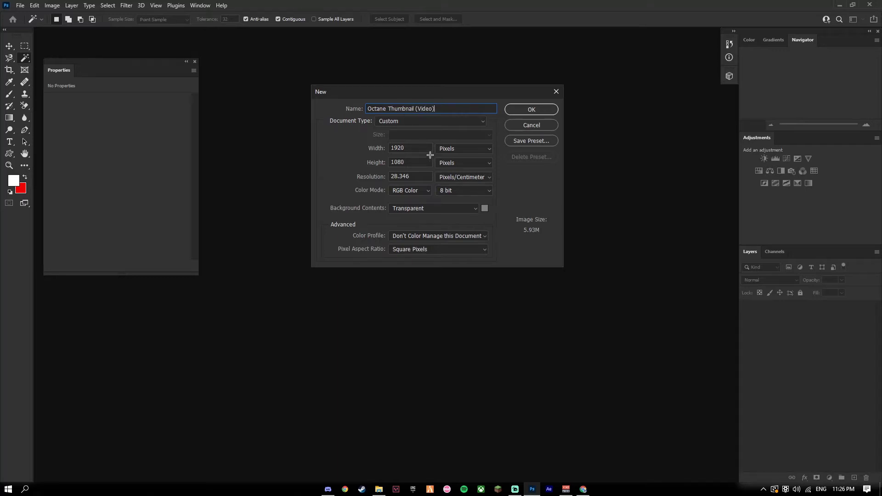
- Create the document, then paste the Octane render and scale it to fill the canvas
left_click(531, 109)
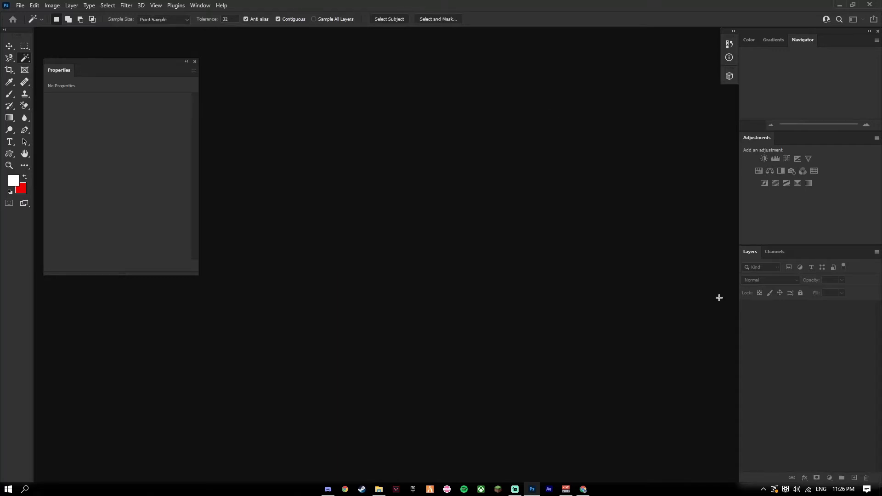
scroll(448, 248, "down", 1, "alt")
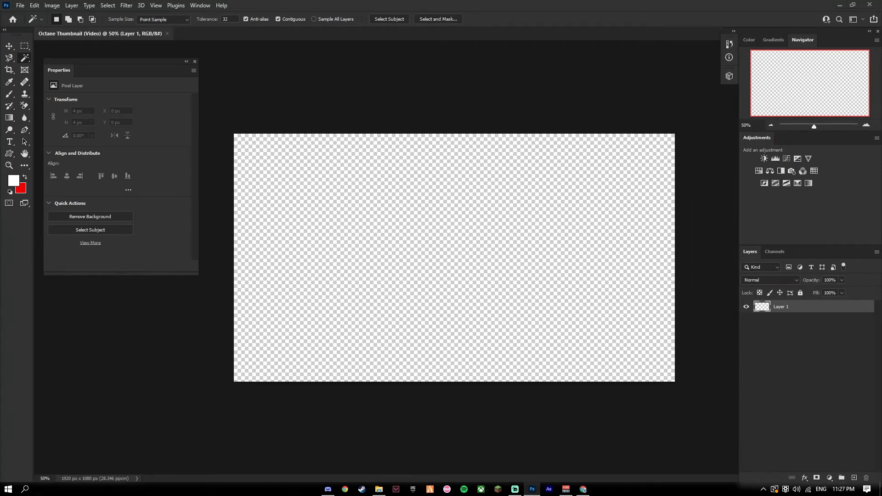
key("ctrl+v")
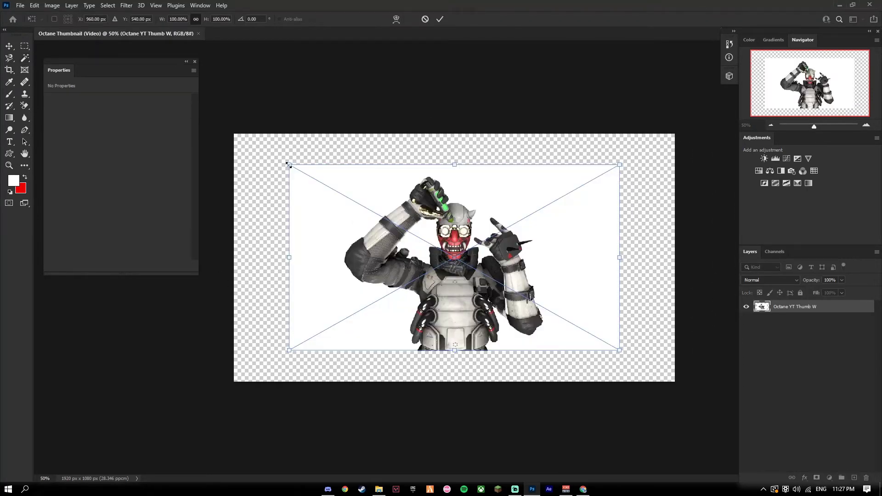
left_click_drag(288, 165, 236, 135)
left_click_drag(600, 339, 675, 381)
key("Return")
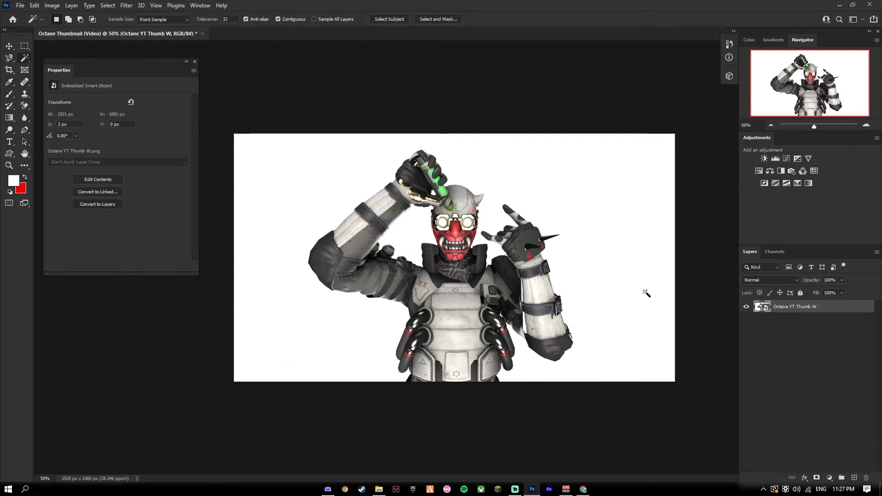
- Add an empty layer beneath the Octane image and rasterize the Octane layer
left_click(854, 477)
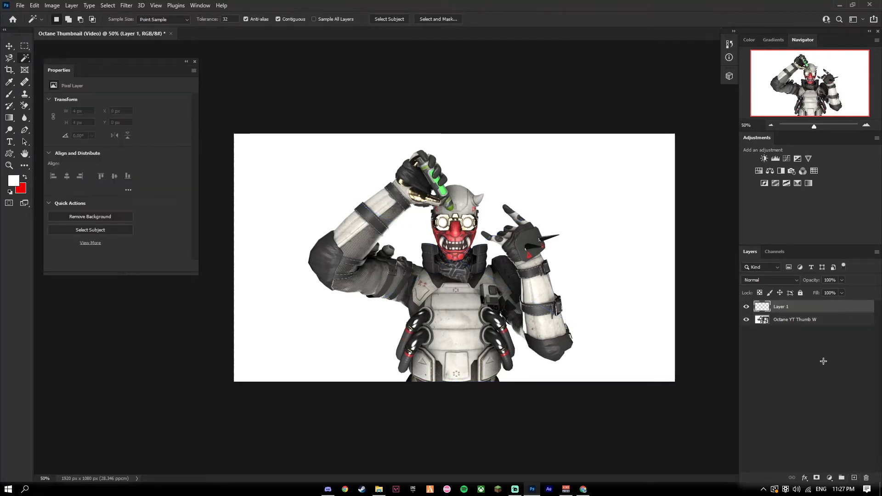
left_click_drag(796, 320, 797, 303)
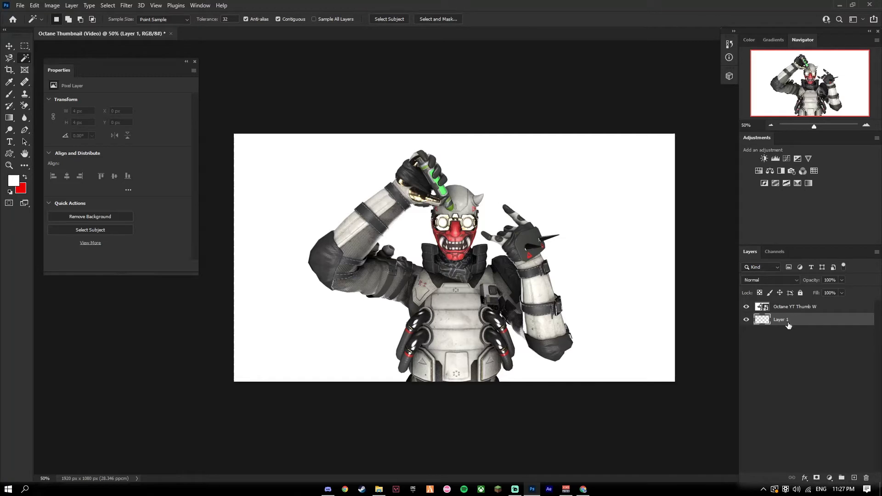
right_click(792, 309)
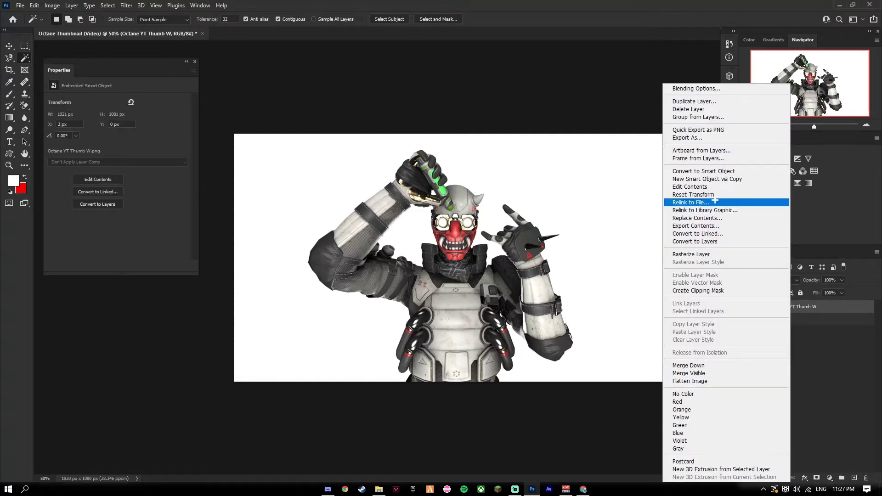
left_click(706, 254)
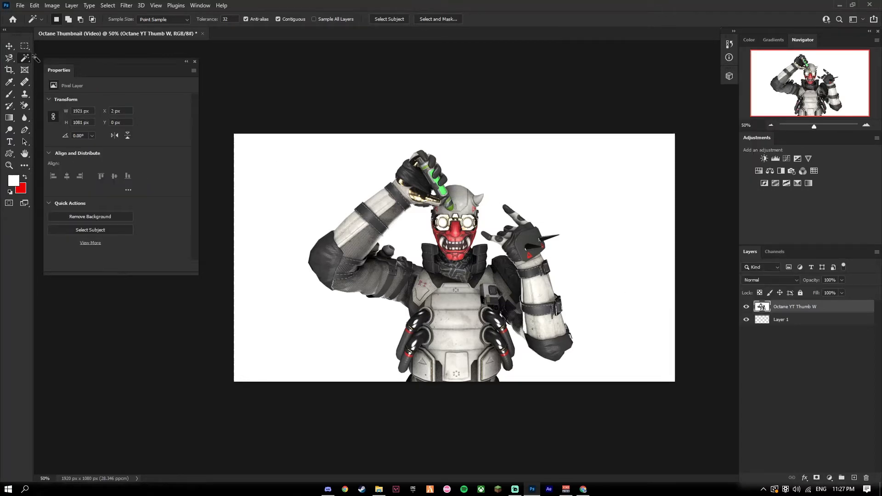
- Delete the white background around Octane, including the area inside the arm loop
left_click(266, 163)
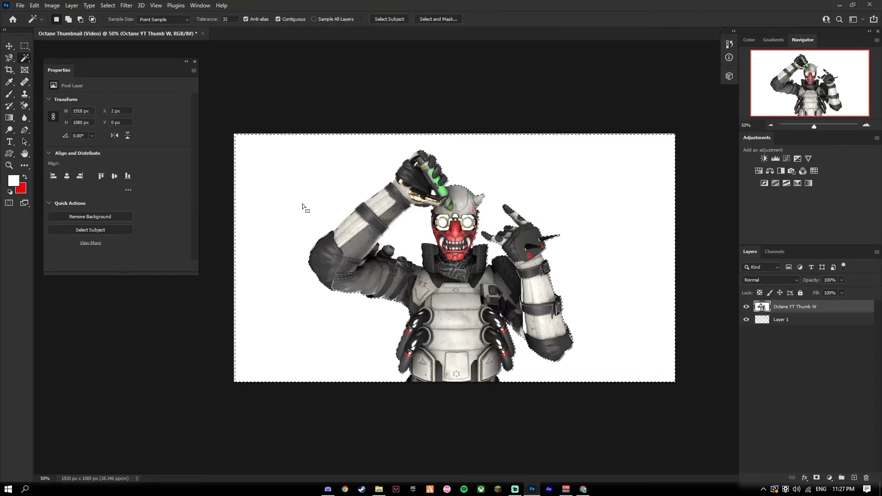
key("Delete")
left_click(407, 240)
key("Delete")
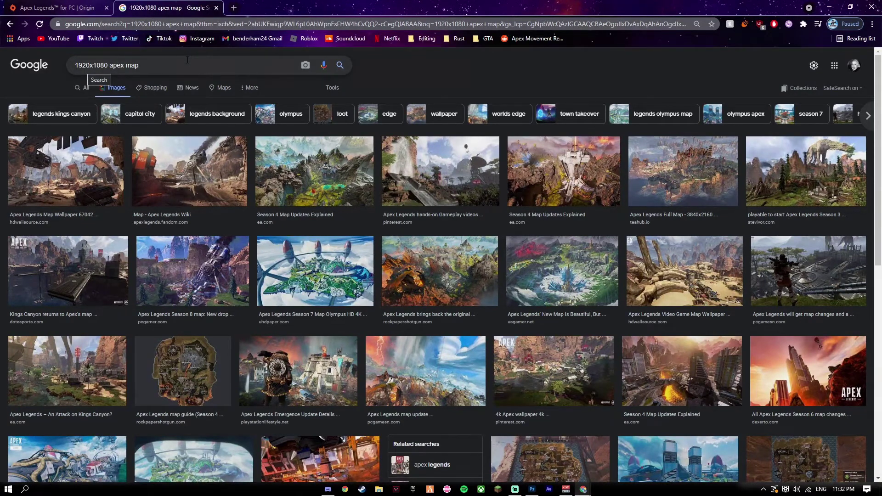
- Preview the Map - Apex Legends Wiki result and copy its image
right_click(380, 72)
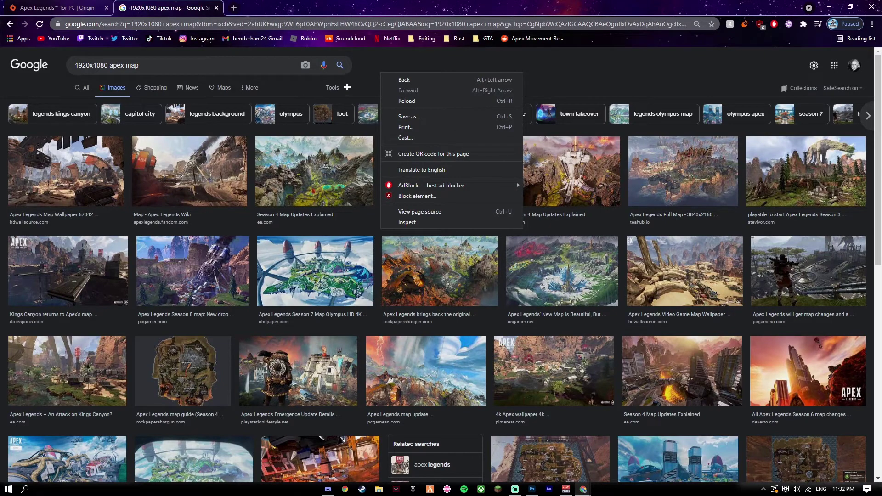
left_click(234, 156)
left_click(222, 160)
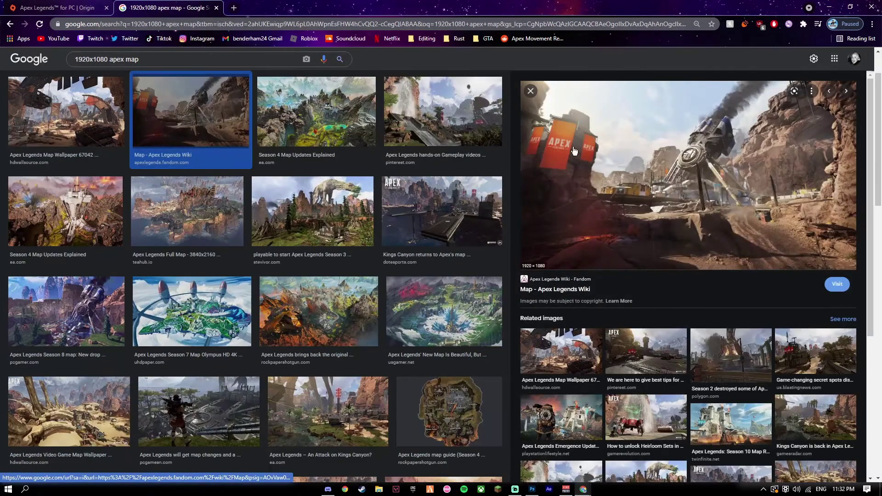
right_click(717, 228)
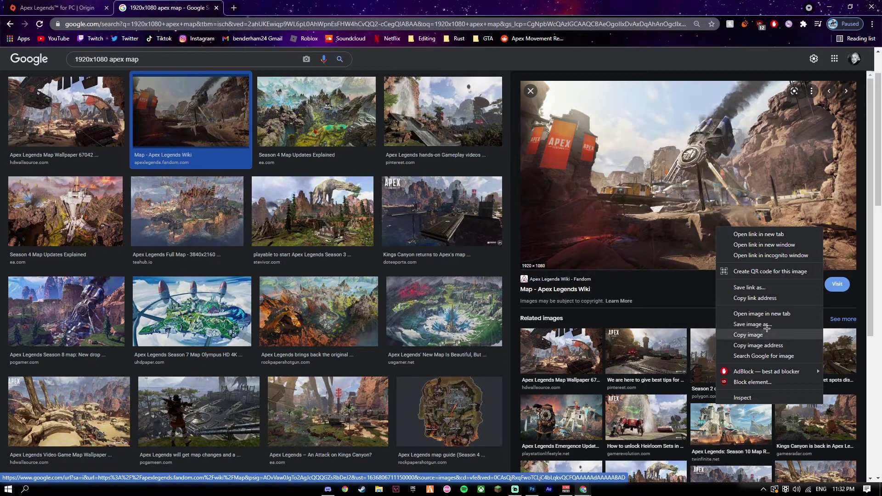
left_click(766, 335)
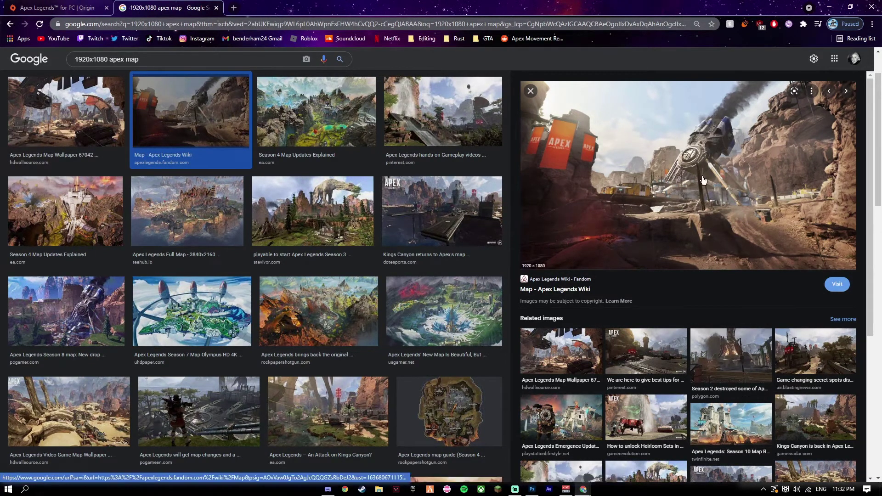
- Paste the copied Apex map onto a new layer placed beneath Octane
key("alt+Tab")
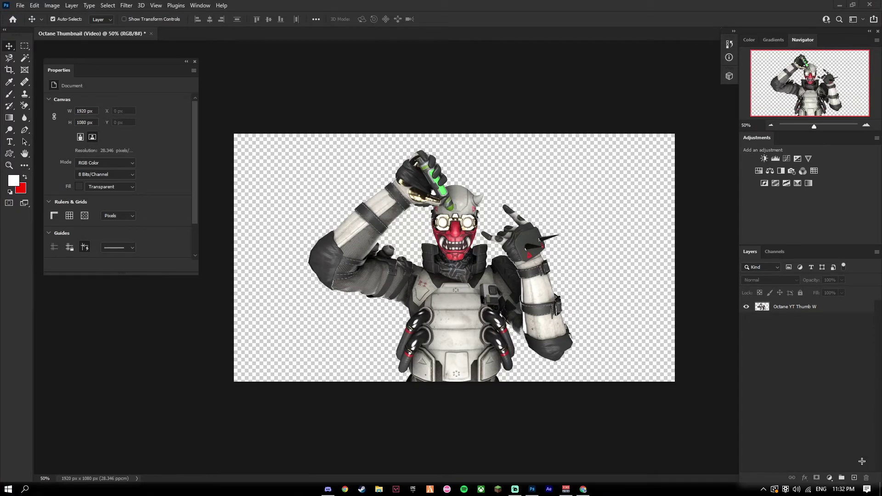
left_click(855, 478)
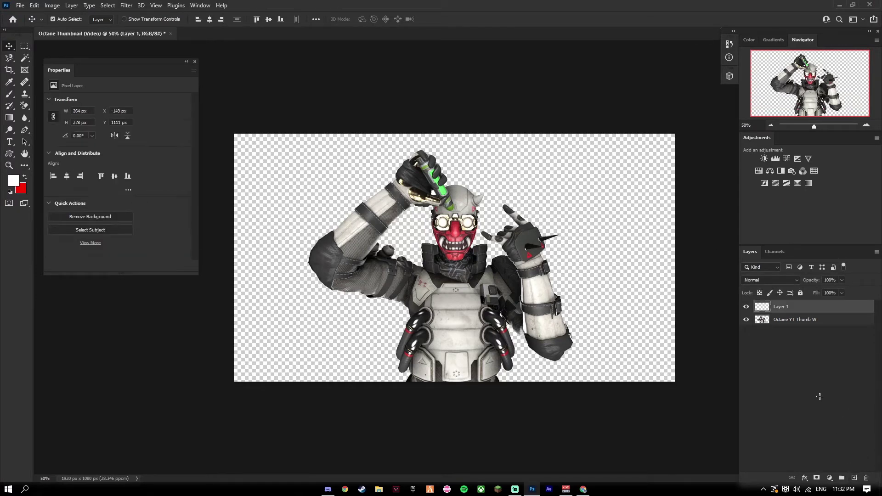
left_click_drag(798, 307, 798, 329)
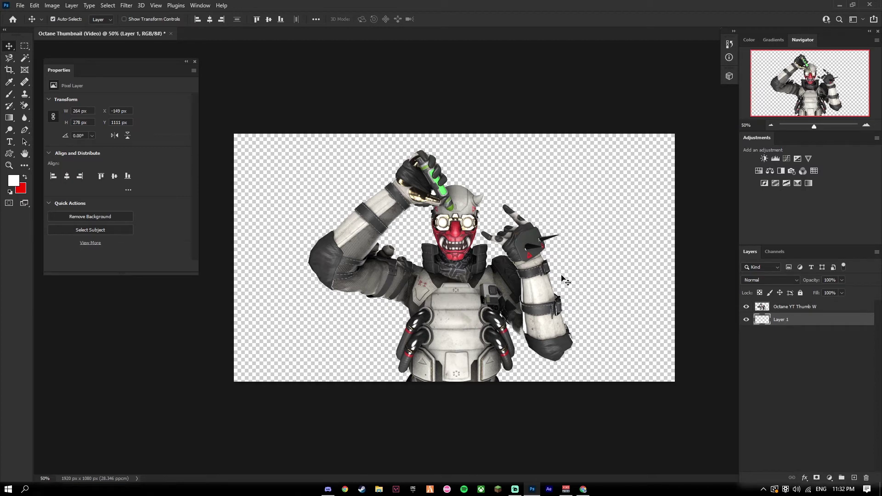
key("ctrl+v")
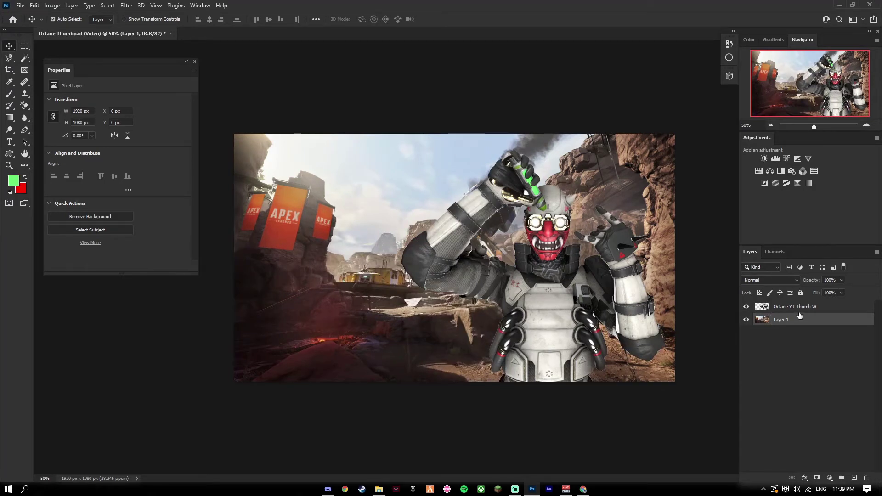
- Add a Gradient Map adjustment and set its left stop to dark green
left_click(830, 478)
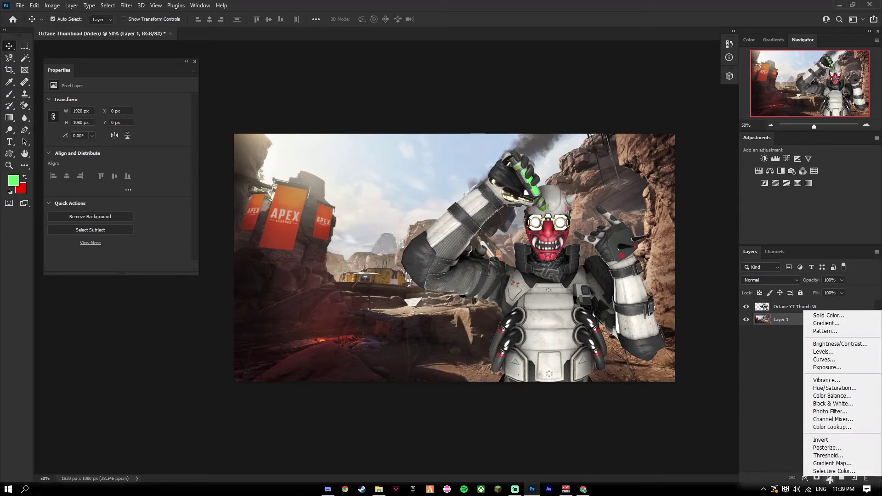
left_click(832, 463)
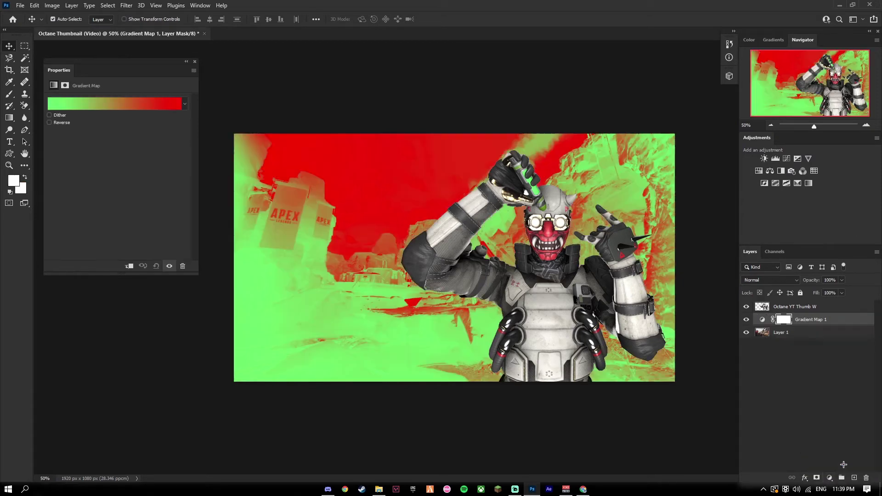
left_click(70, 103)
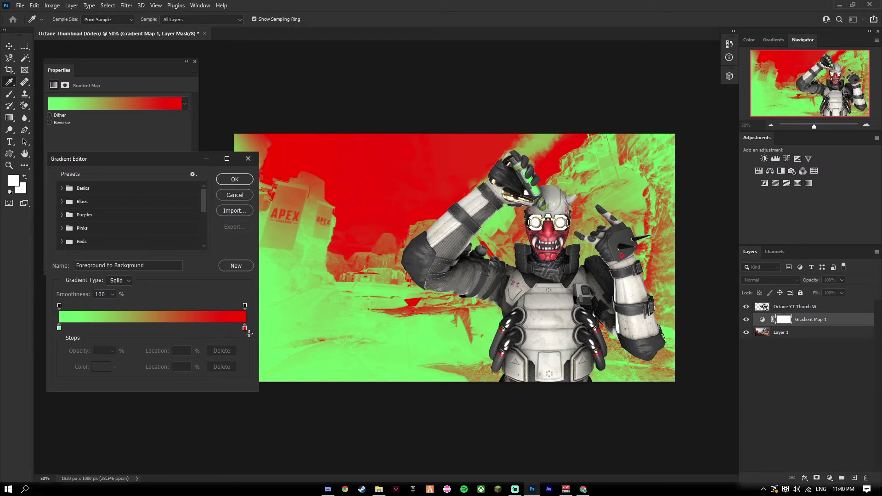
double_click(59, 327)
left_click(120, 118)
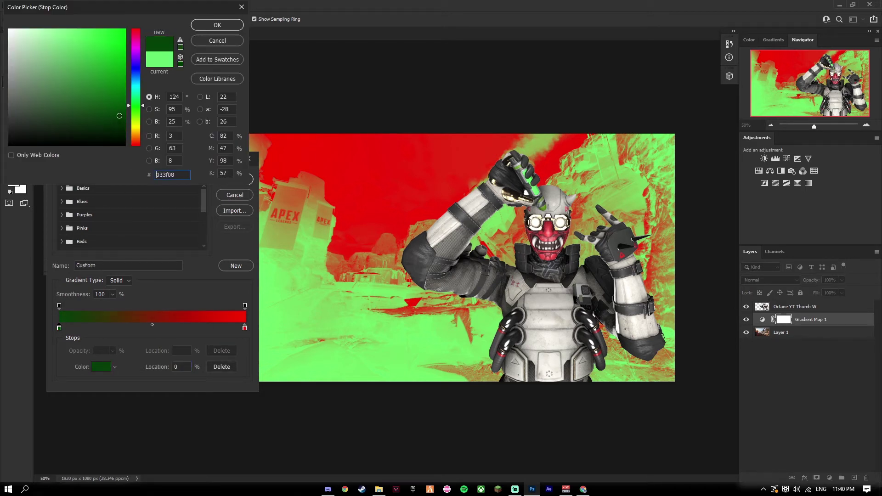
left_click_drag(119, 118, 119, 109)
left_click(218, 25)
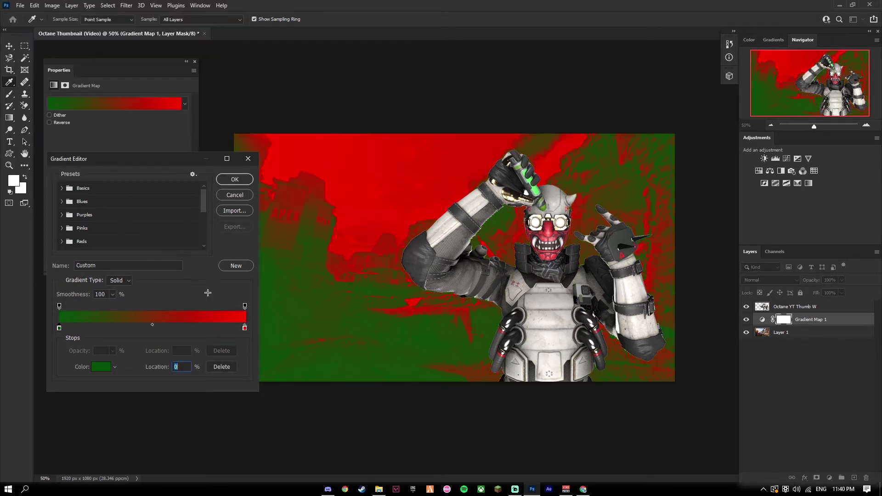
- Set the right gradient stop to bright green and apply the gradient
double_click(244, 328)
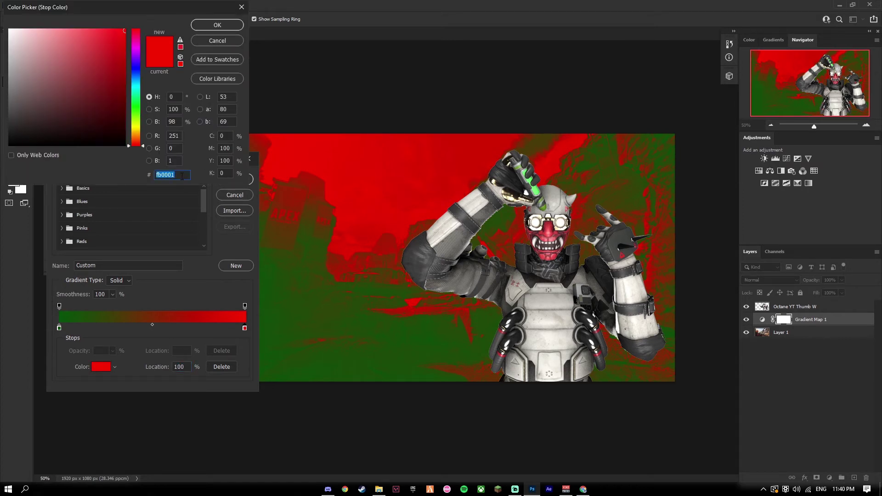
left_click(337, 216)
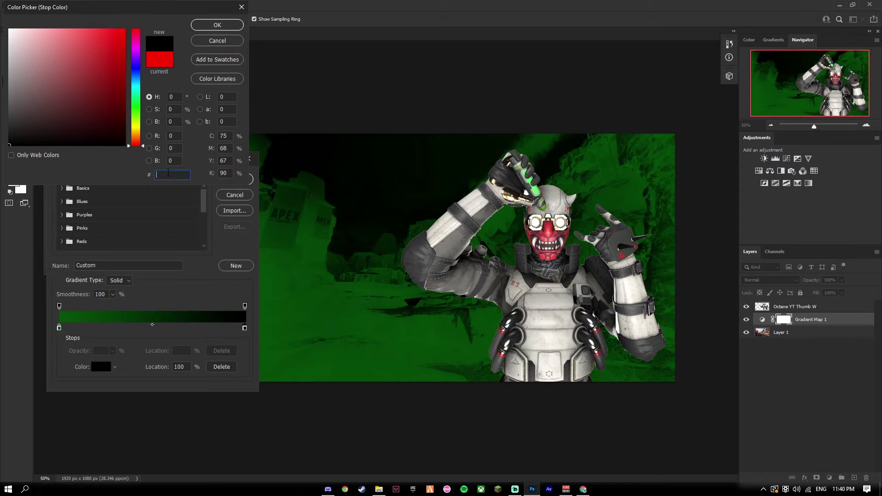
left_click(338, 216)
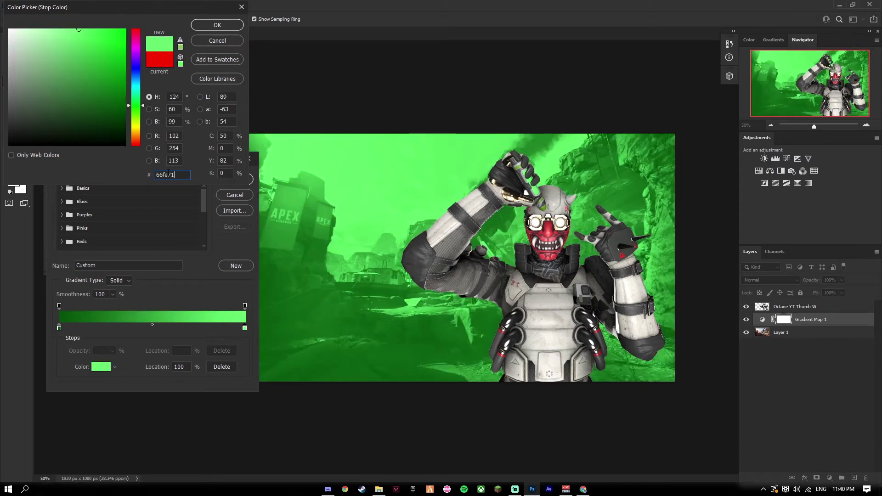
left_click(227, 27)
left_click(235, 179)
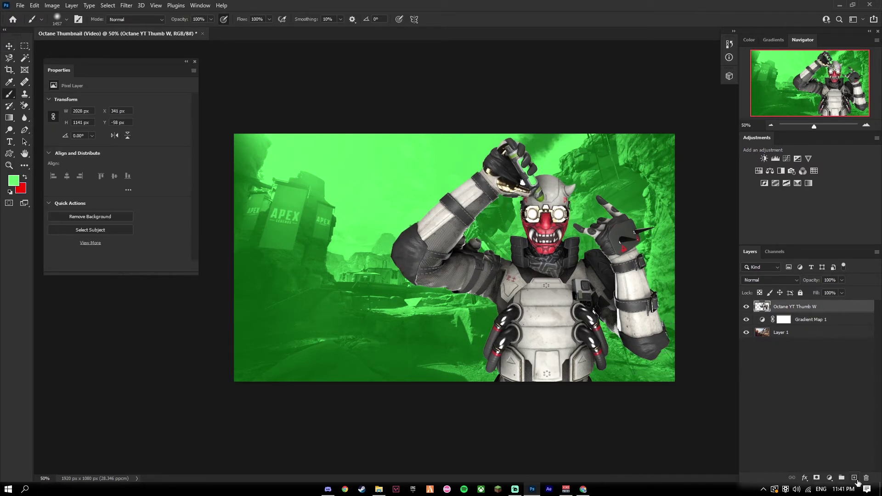
- Add a new layer beneath Octane and set the brush to 0% hardness
left_click(856, 478)
left_click_drag(799, 308, 800, 324)
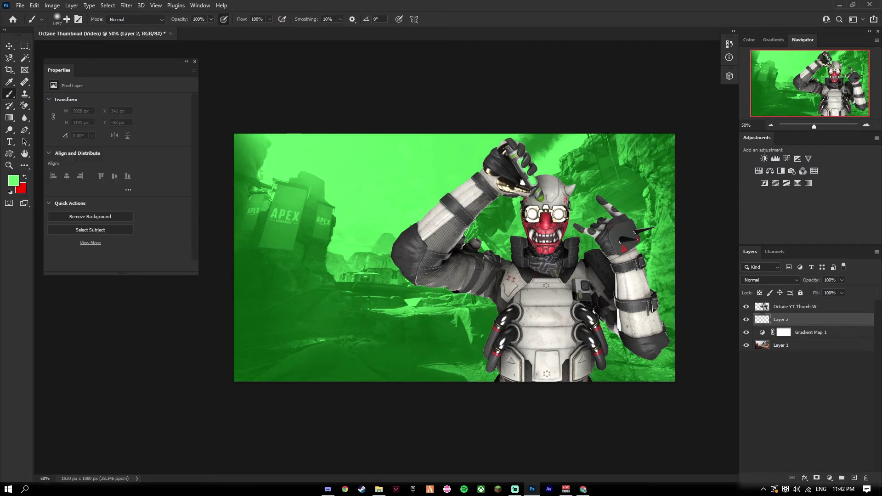
right_click(355, 238)
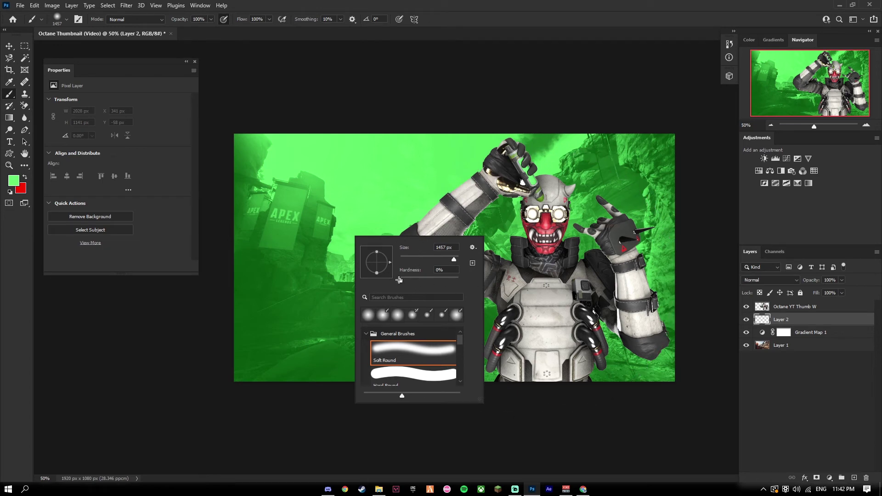
left_click_drag(400, 279, 418, 279)
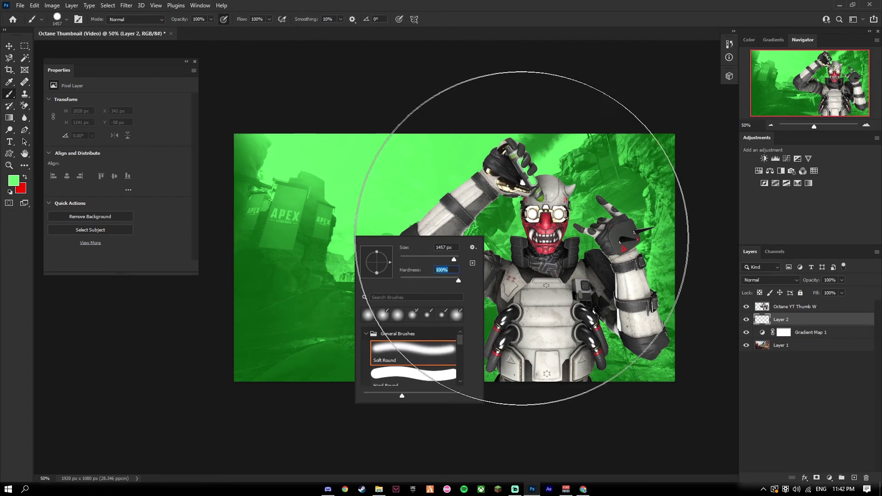
left_click(610, 262)
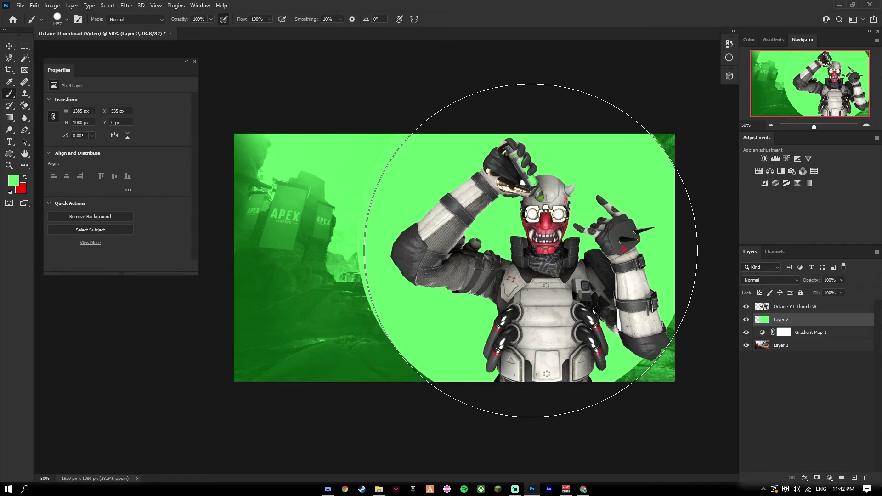
key("ctrl+z")
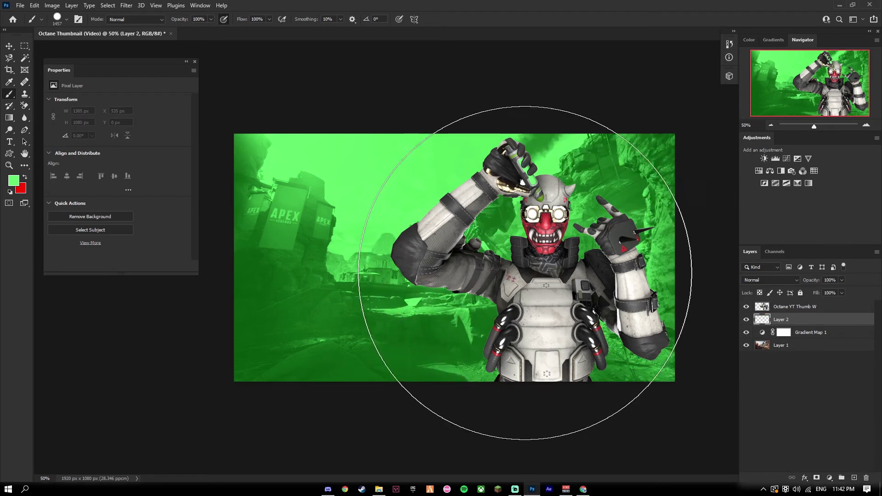
right_click(554, 282)
left_click_drag(627, 318, 569, 318)
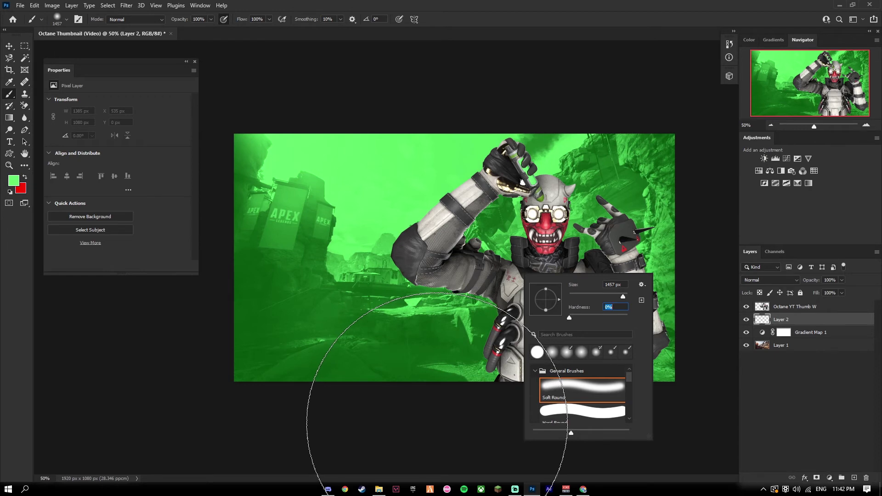
key("Return")
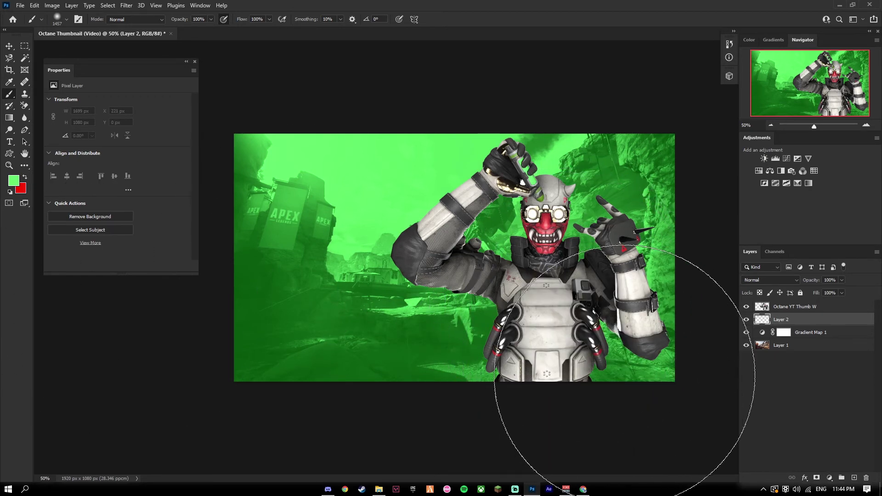
- Paint light-green glow around Octane and set the layer blend mode to Color Dodge
left_click_drag(690, 296, 697, 207)
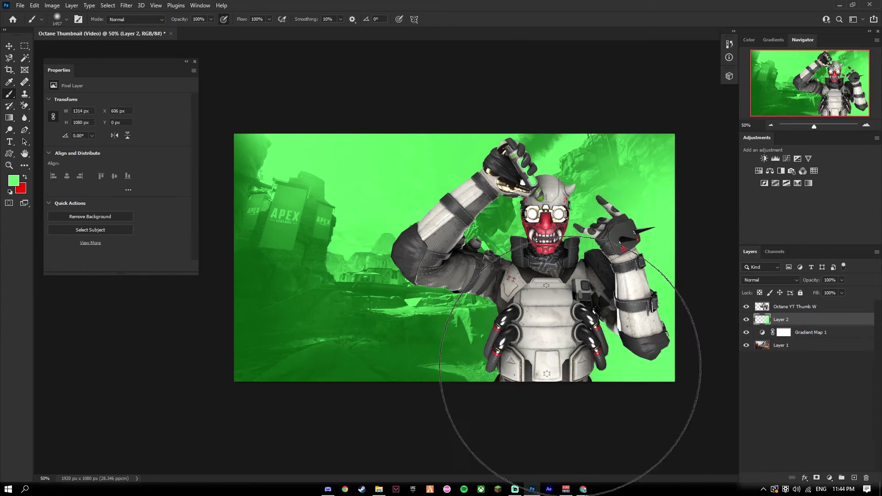
left_click_drag(662, 276, 683, 228)
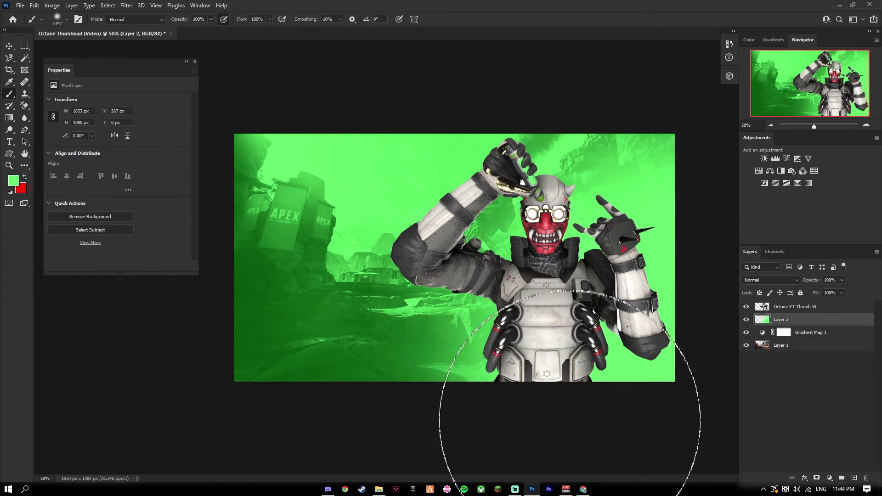
left_click(561, 414)
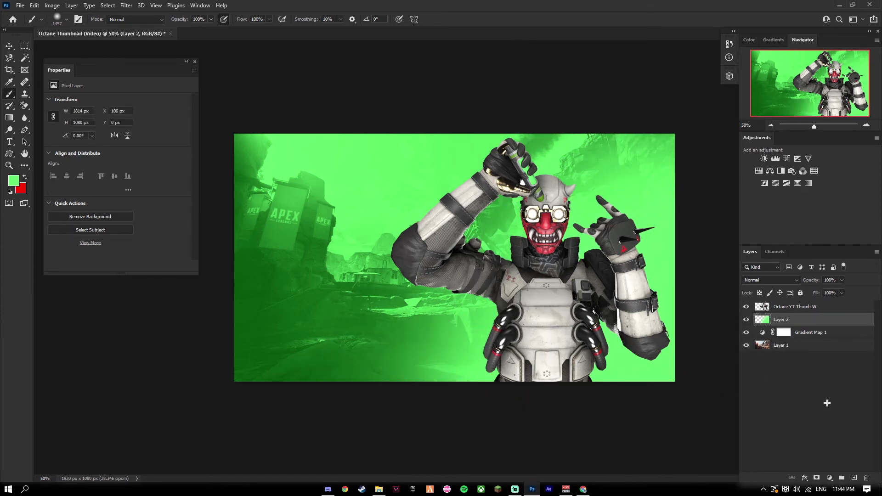
left_click(771, 280)
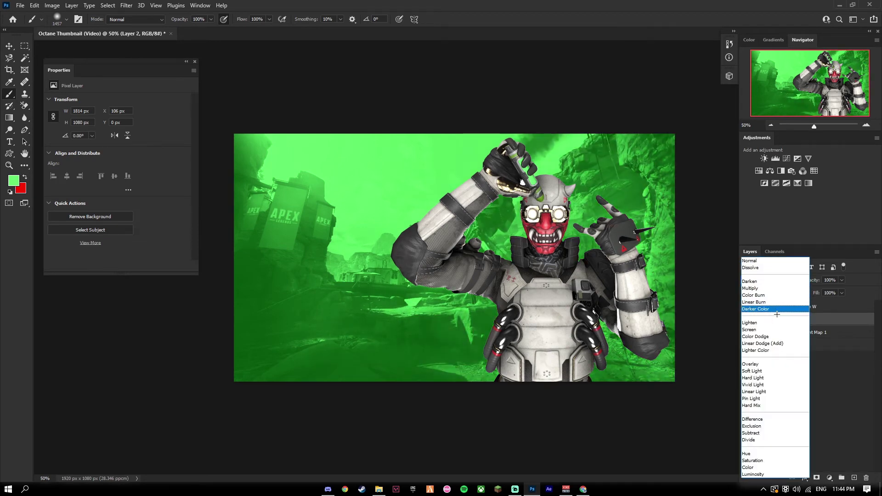
left_click(756, 336)
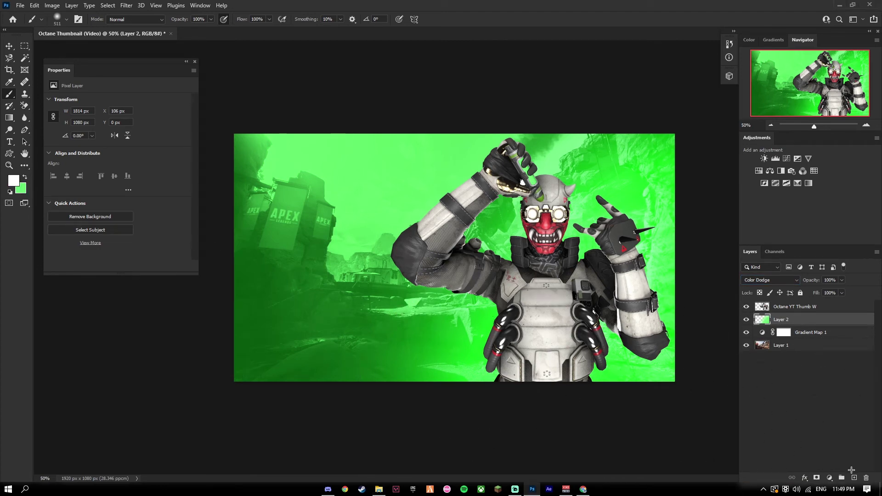
- Paint a soft white glow behind Octane's torso on a new layer at 51% opacity
left_click(843, 477)
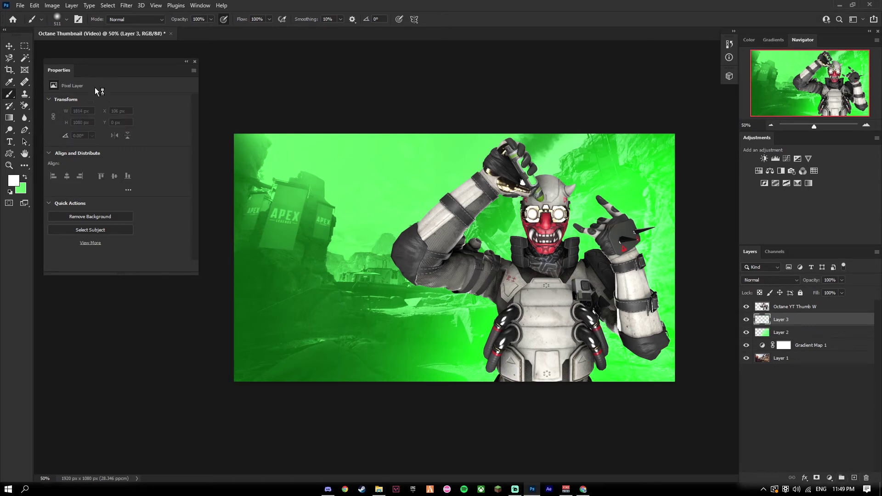
right_click(391, 246)
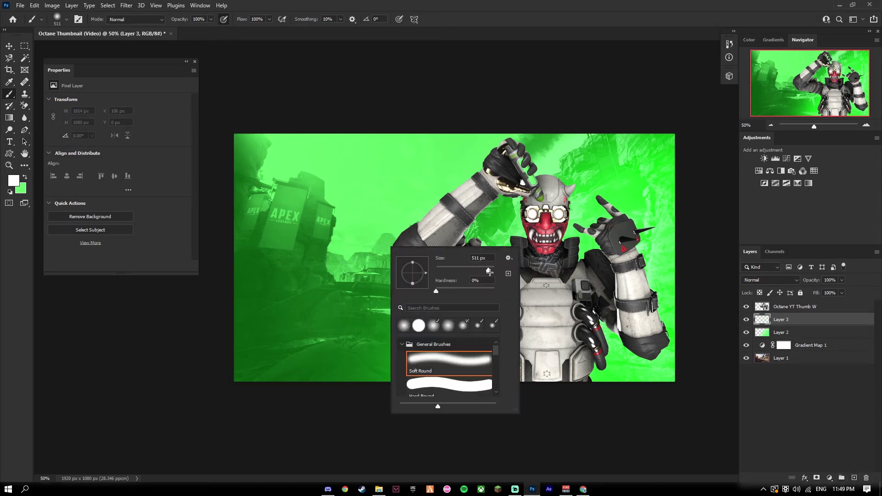
key("Escape")
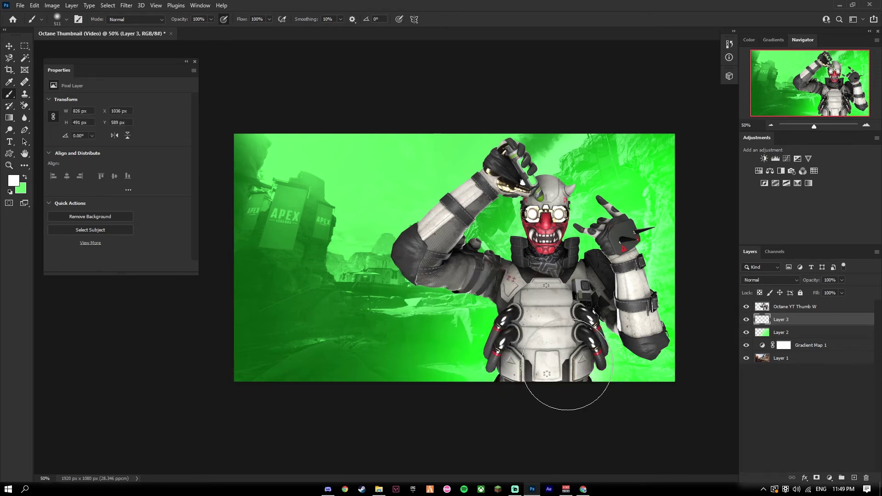
mouse_move(570, 358)
left_mouse_down()
mouse_move(560, 293)
mouse_move(523, 350)
mouse_move(566, 378)
mouse_move(534, 259)
left_mouse_up()
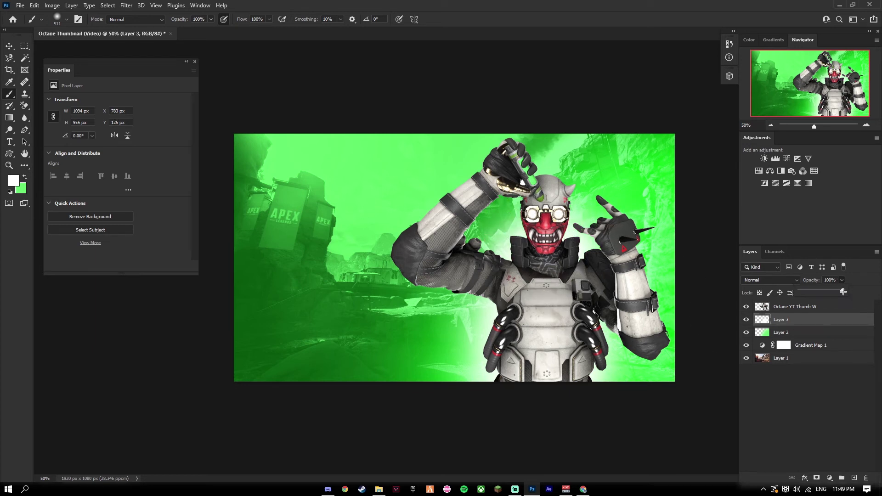
left_click_drag(842, 292, 831, 292)
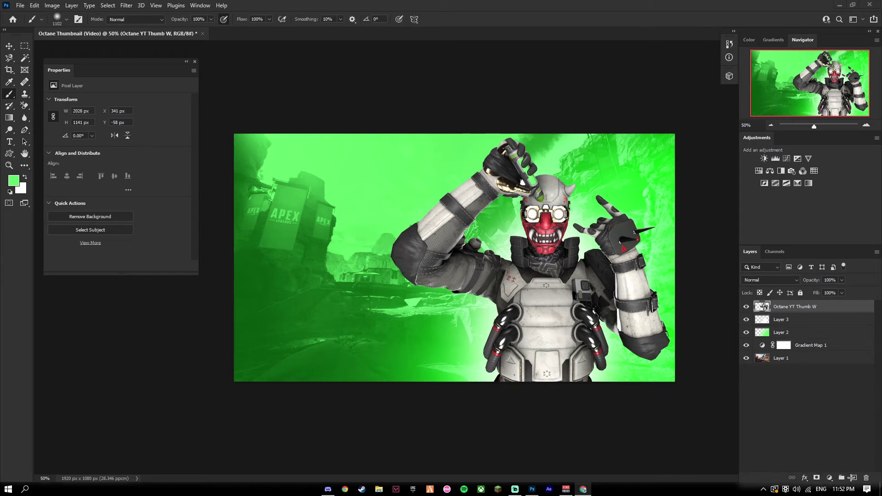
- On a new top layer, paint soft green fog over Octane's lower torso, legs and arm, blended with Screen
left_click(854, 478)
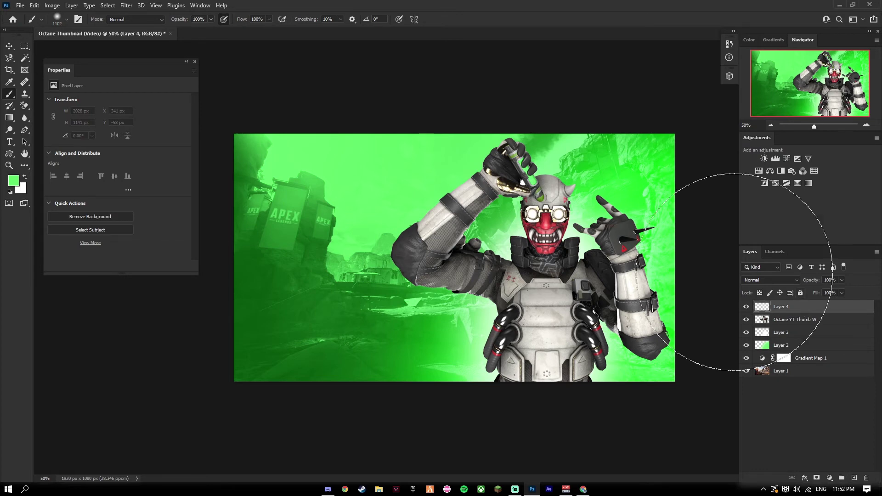
right_click(500, 324)
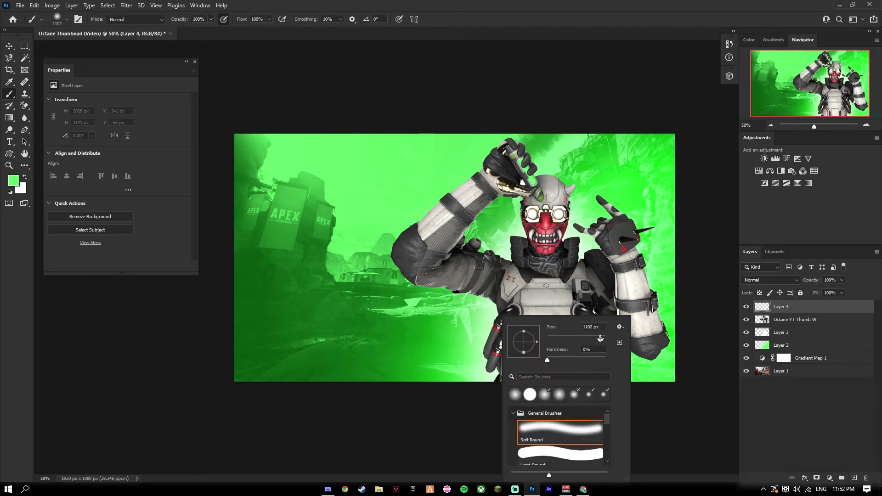
left_click(727, 414)
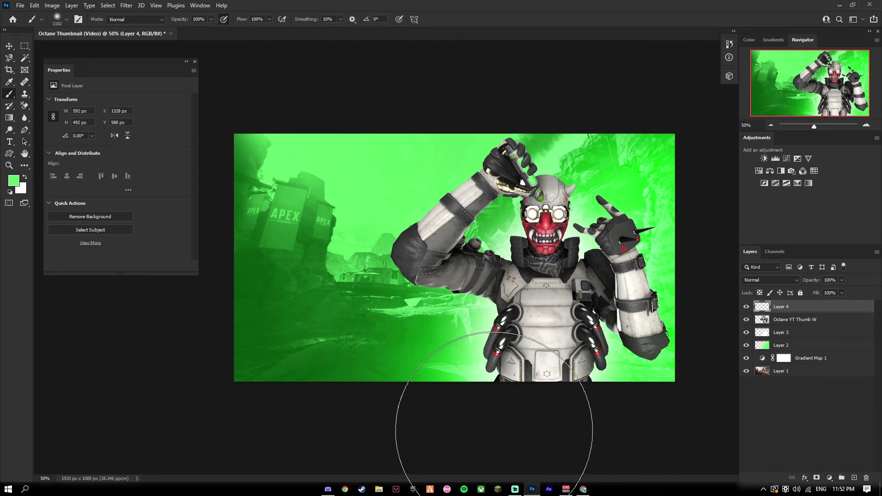
left_click(586, 401)
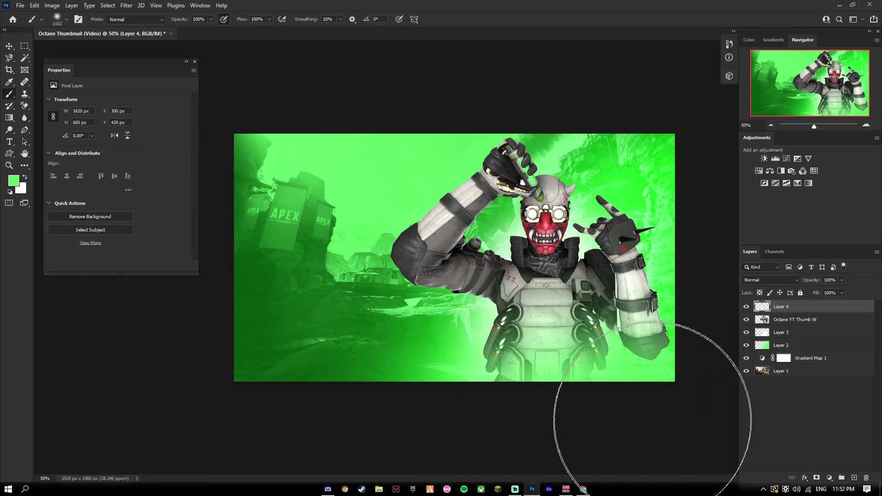
mouse_move(620, 386)
left_mouse_down()
mouse_move(669, 382)
mouse_move(662, 324)
left_mouse_up()
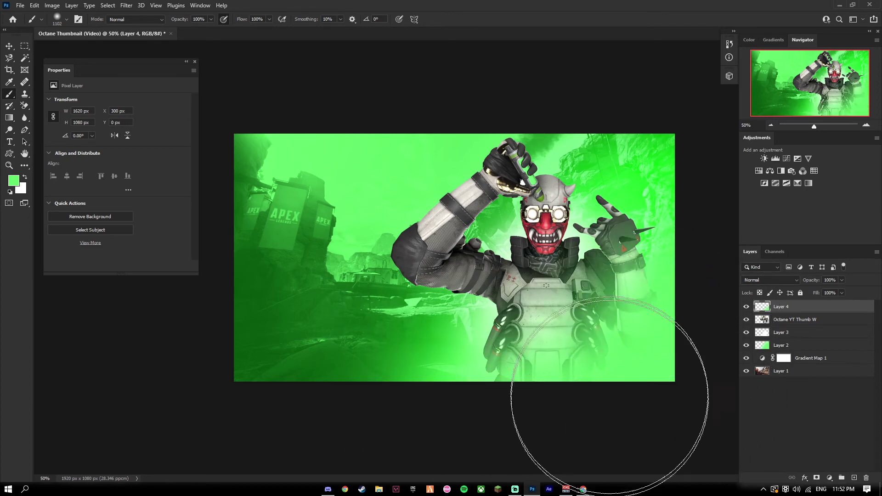
left_click_drag(572, 386, 441, 386)
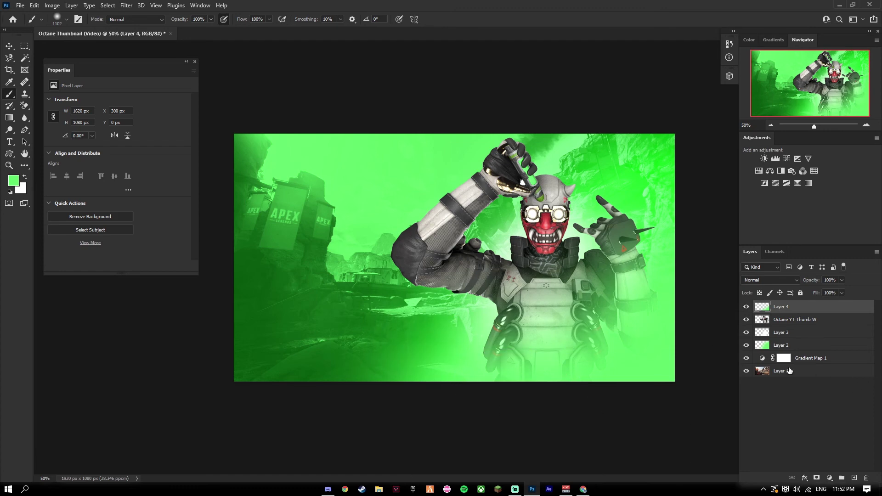
left_click(768, 280)
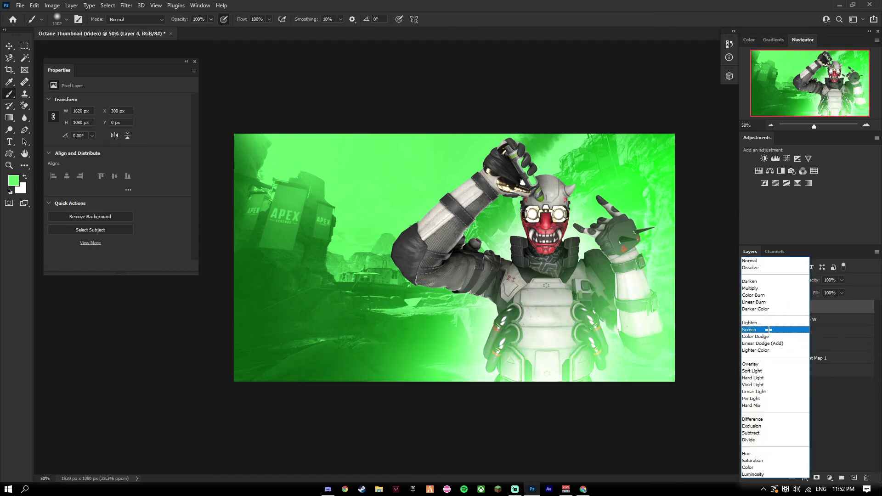
left_click(769, 330)
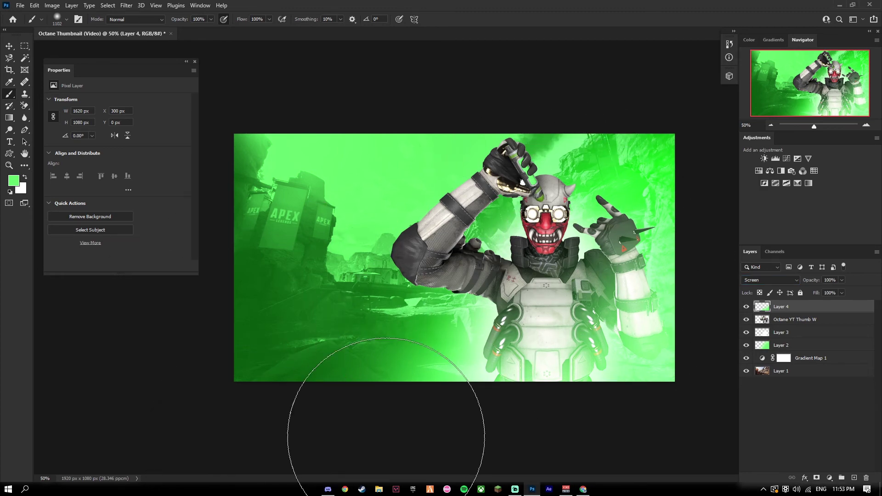
- Switch to white, paint a soft glow along the bottom edge on a new layer, and set 88% opacity
key("x")
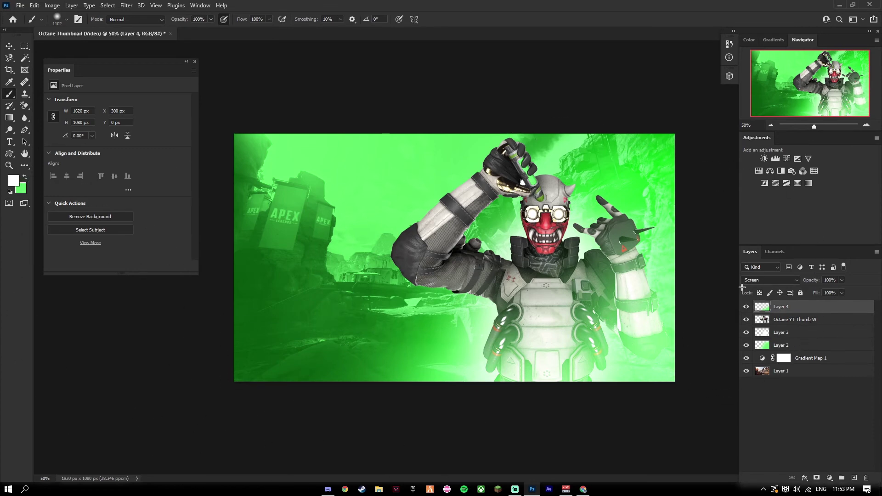
left_click(855, 478)
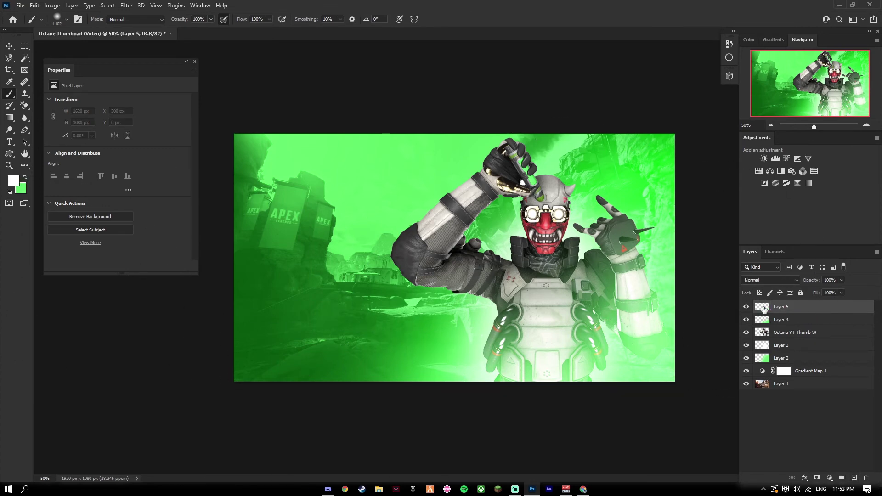
mouse_move(644, 406)
left_mouse_down()
mouse_move(513, 431)
mouse_move(658, 414)
left_mouse_up()
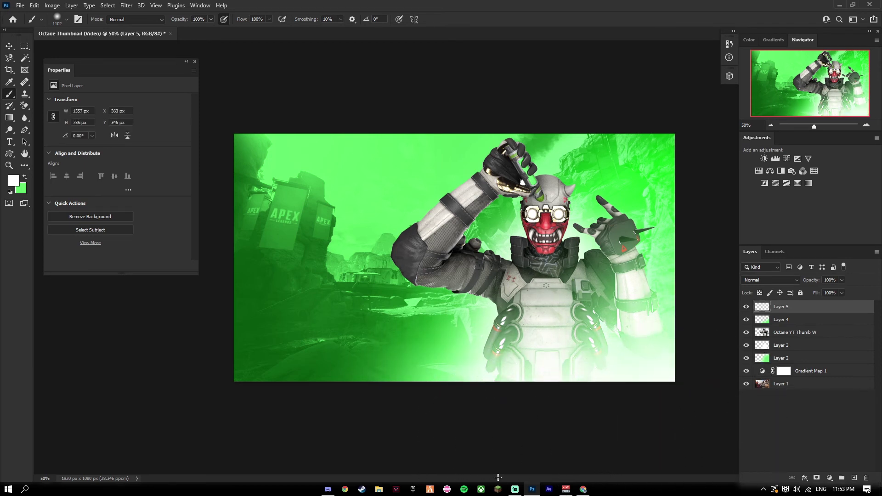
left_click(840, 280)
left_click_drag(842, 290, 831, 290)
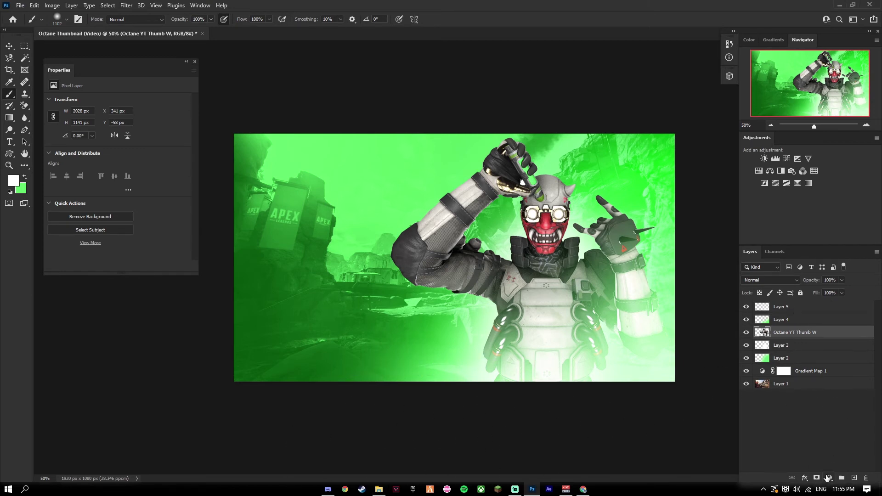
- Add a Curves adjustment clipped to Octane, reset it, and reshape the highlight and shadow points
left_click(829, 478)
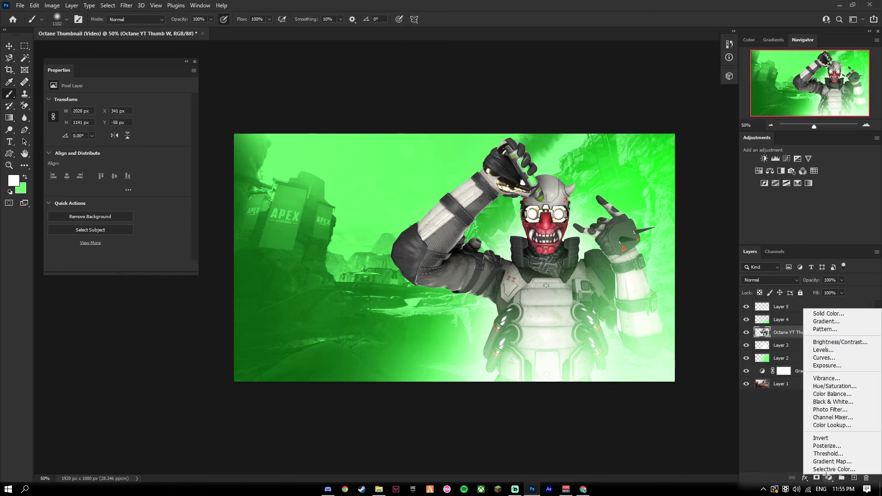
left_click(824, 357)
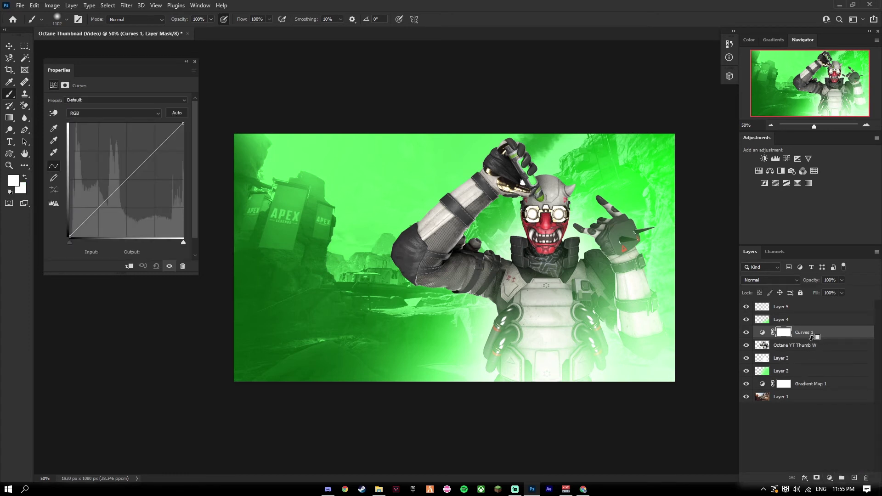
left_click(812, 338, "alt")
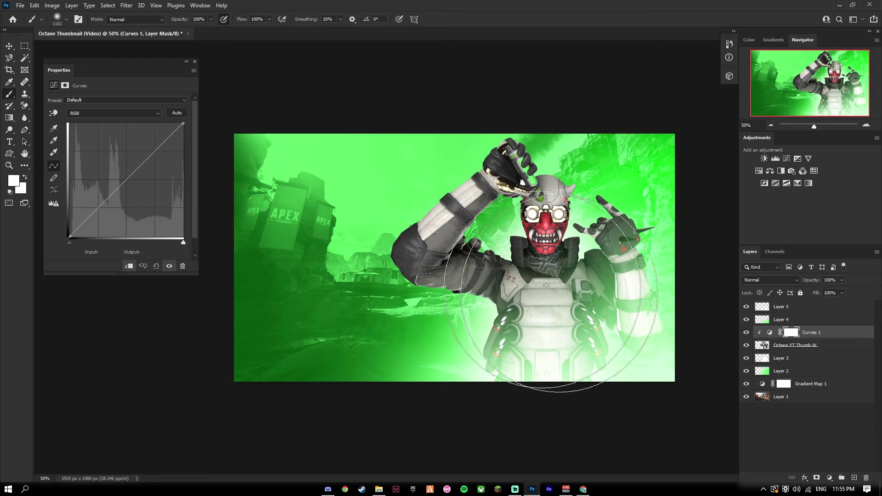
left_click_drag(157, 150, 83, 142)
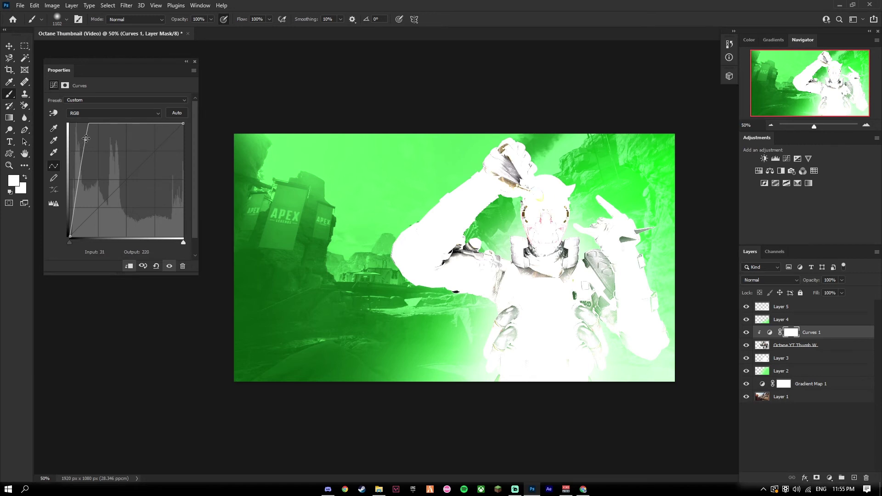
left_click(156, 266)
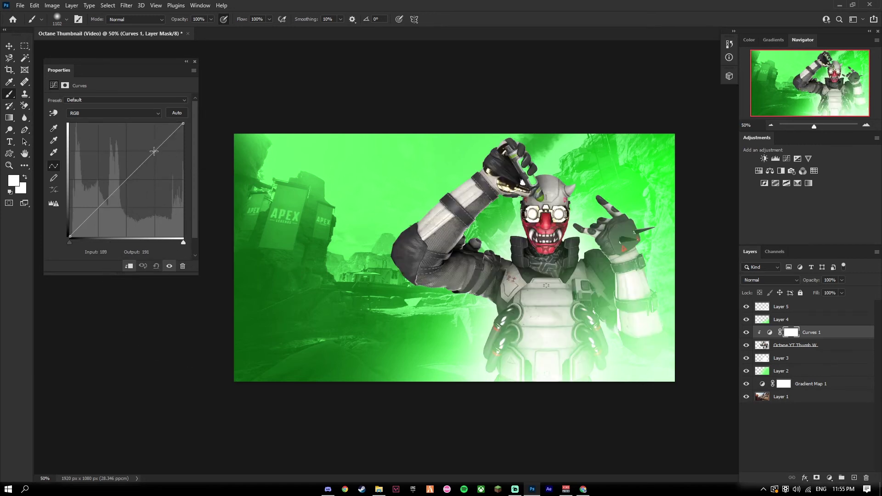
key("alt+Tab")
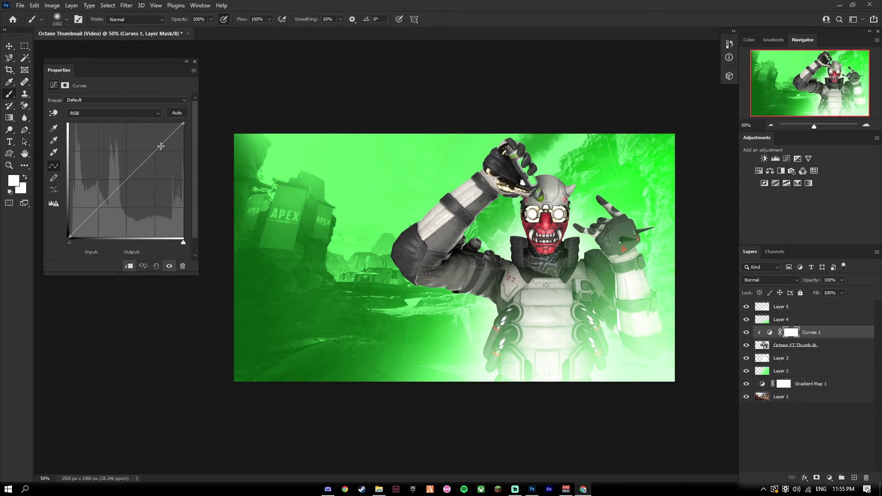
key("alt+Tab")
left_click_drag(158, 141, 154, 135)
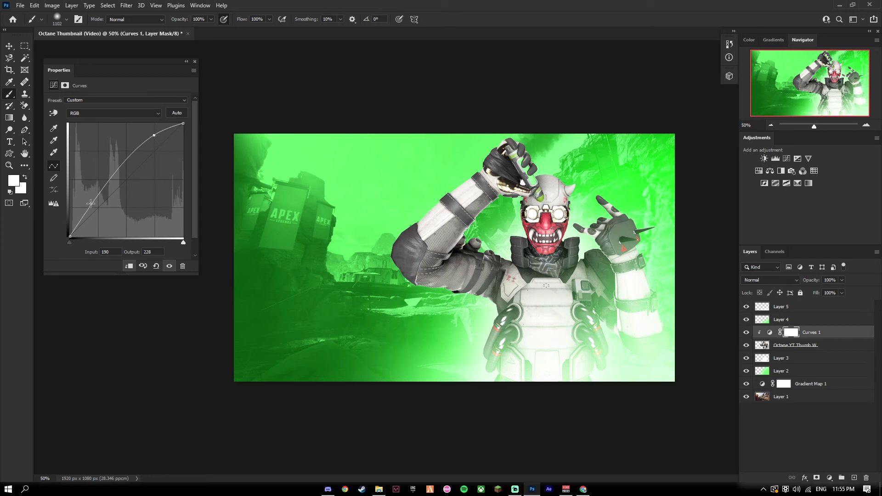
left_click_drag(89, 205, 97, 211)
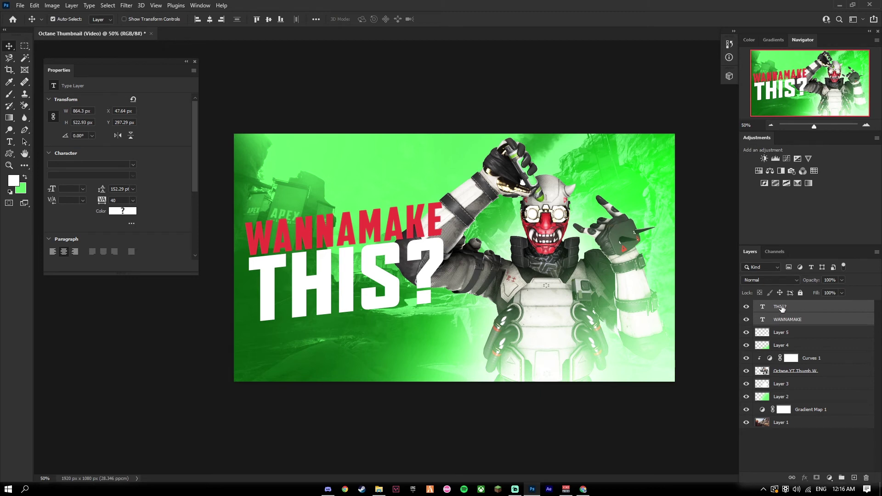
- Insert a space so the red headline reads 'WANNA MAKE', then select both headline layers
left_click(792, 321)
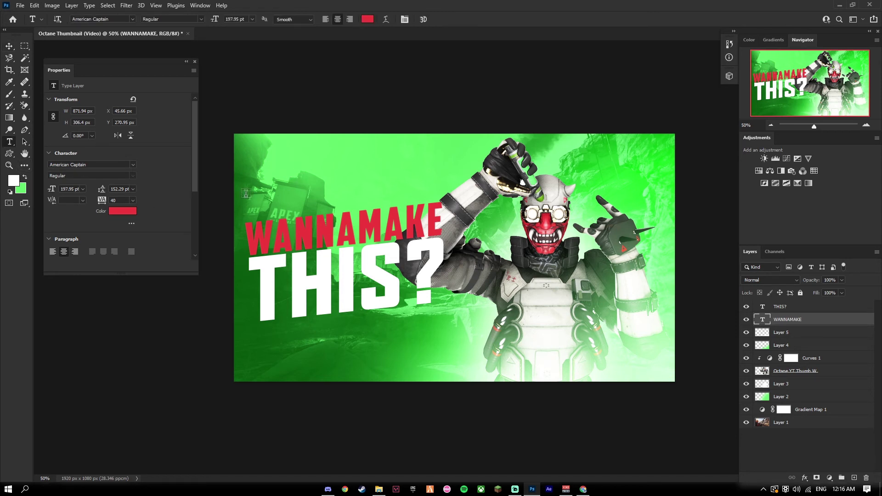
left_click(306, 276)
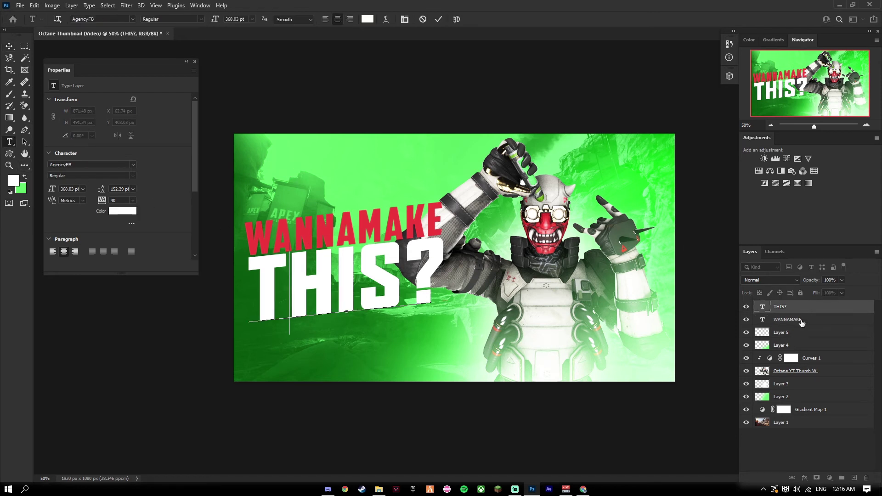
left_click(297, 227)
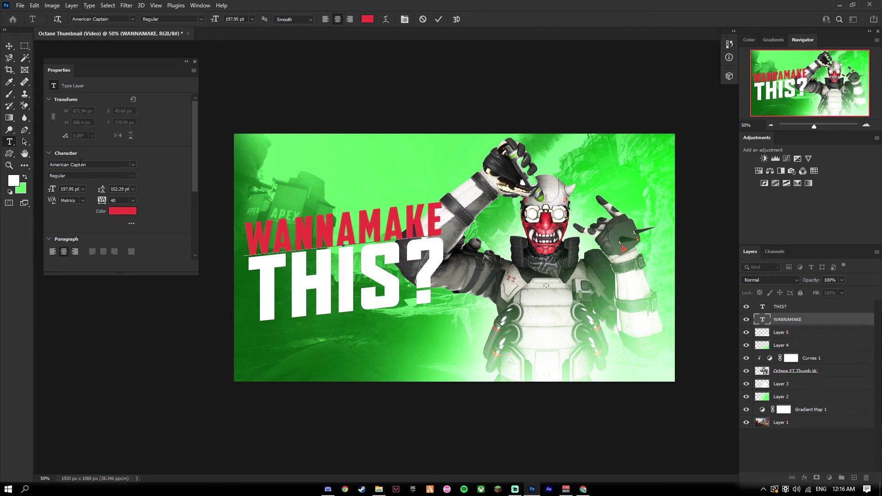
left_click(814, 308)
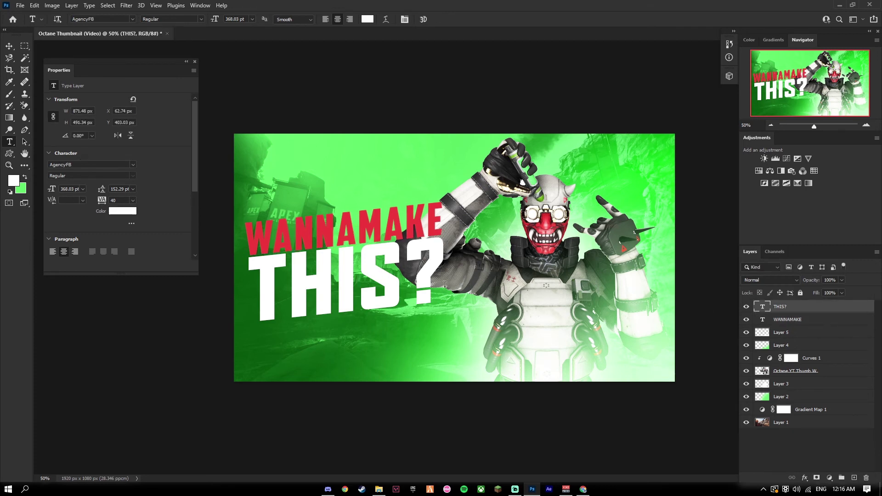
left_click(338, 307)
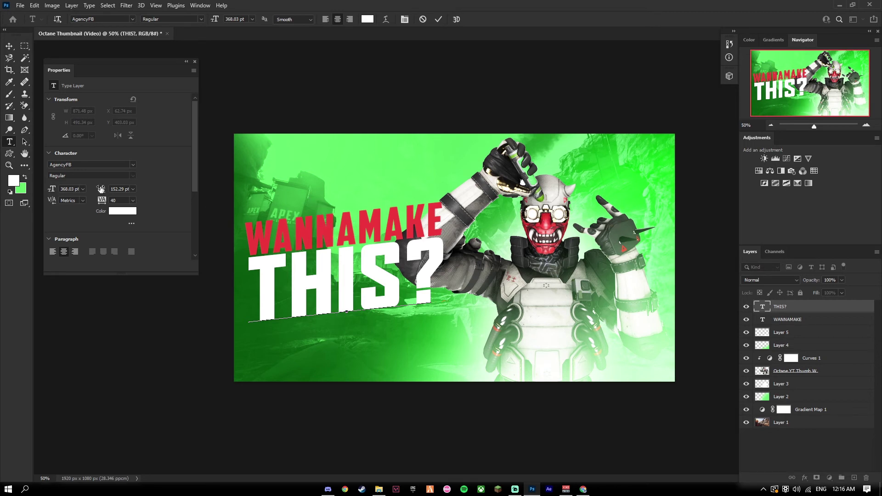
left_click(806, 321)
left_click(335, 228)
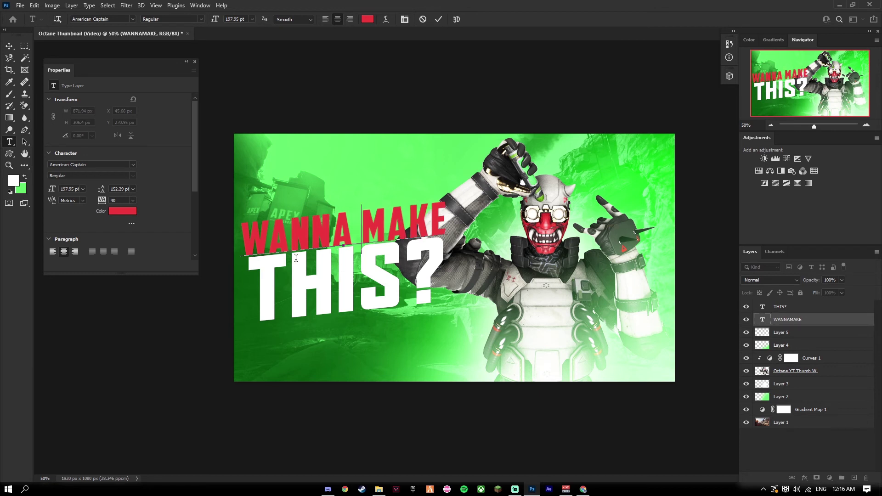
left_click(803, 307, "shift")
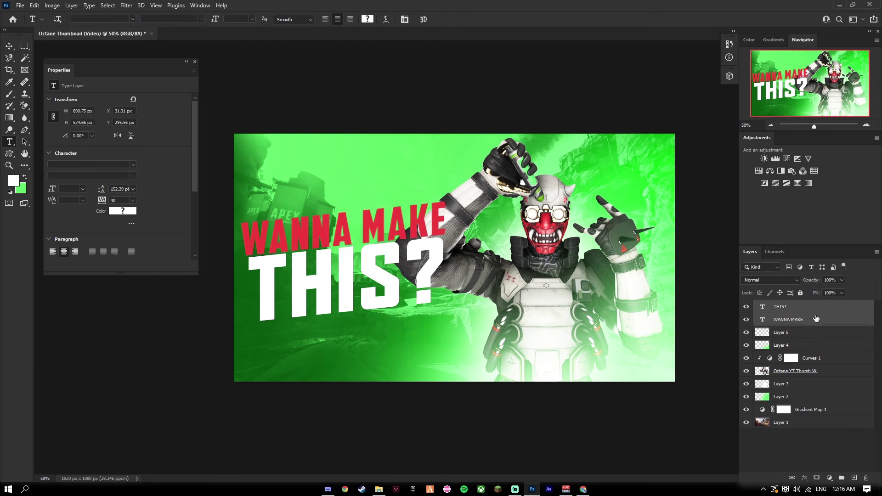
- Skew both headline text layers with Edit > Transform > Skew so the text slants
left_click(35, 5)
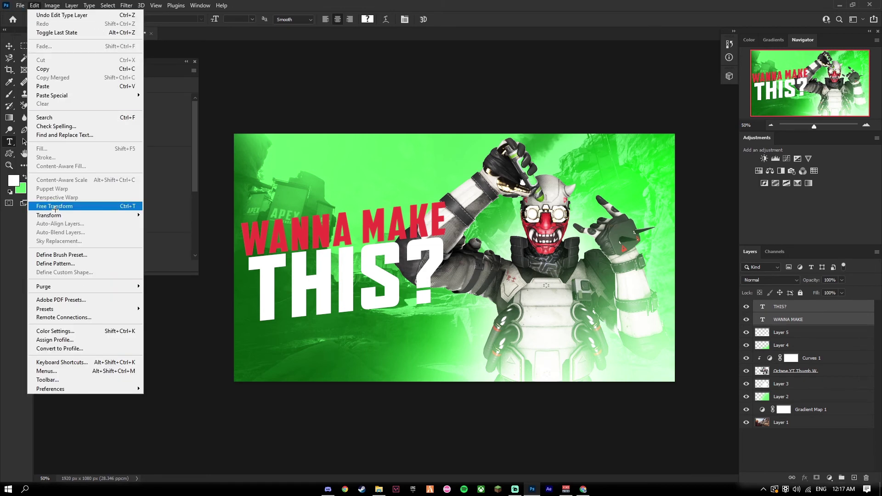
mouse_move(48, 216)
left_click(157, 246)
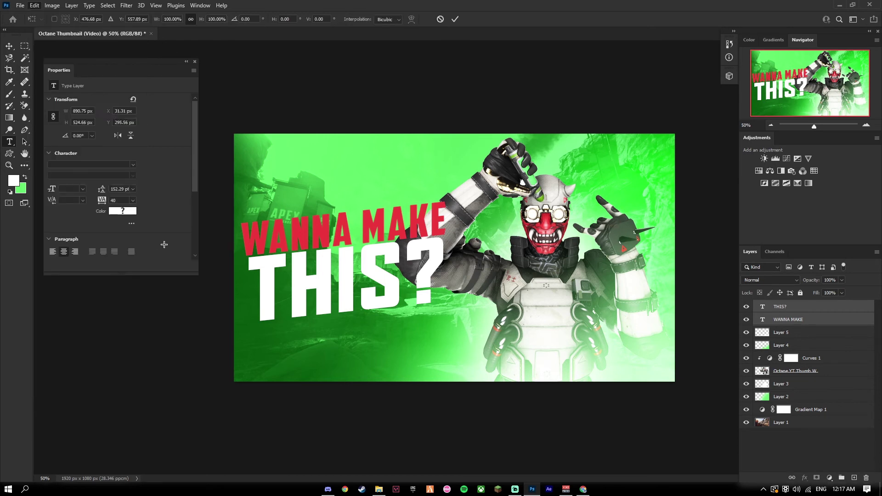
left_click_drag(446, 202, 449, 205)
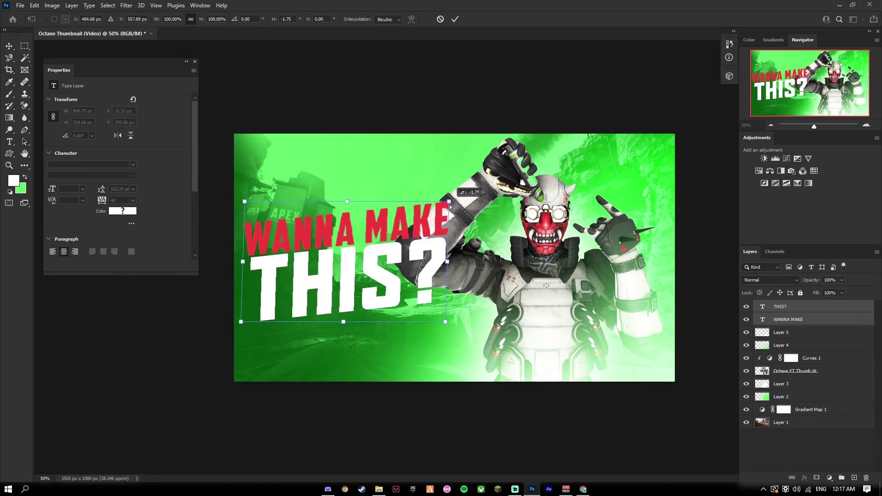
left_click_drag(449, 205, 454, 206)
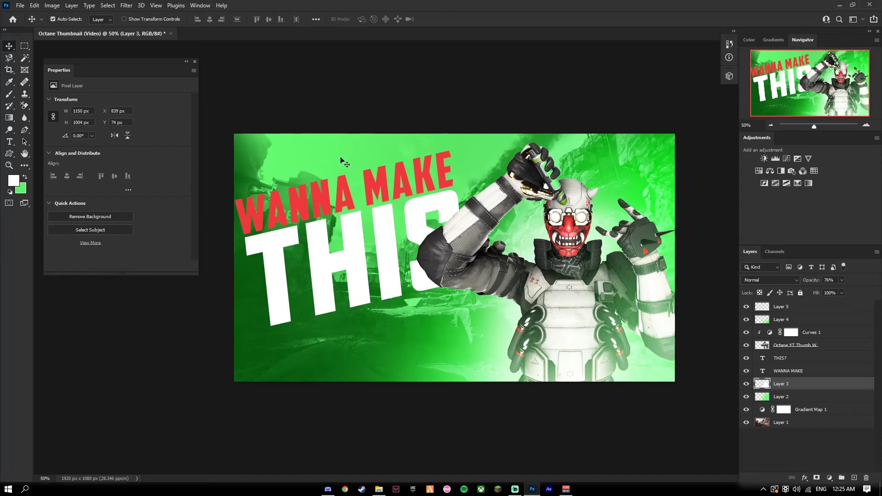
- Add a Curves 2 layer, move it to the top of the stack, and drag an S-curve
left_click(830, 477)
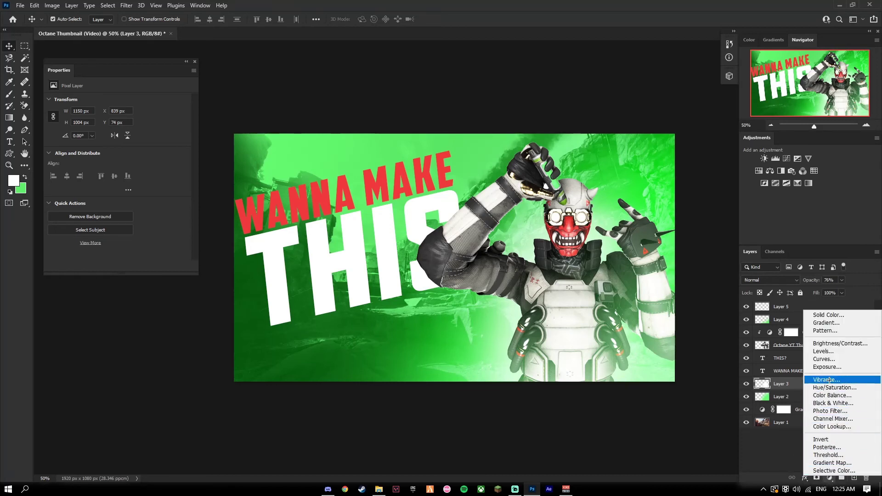
left_click(824, 360)
left_click_drag(809, 390, 798, 307)
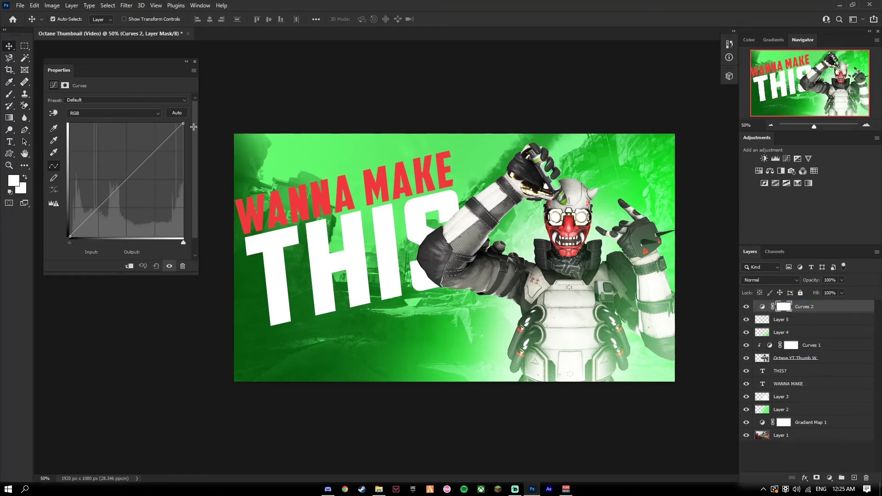
left_click_drag(163, 142, 153, 138)
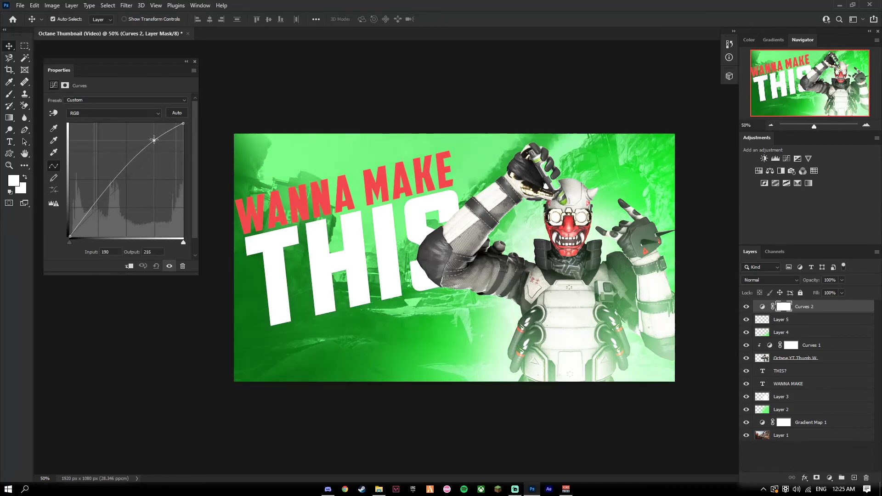
left_click_drag(93, 201, 97, 217)
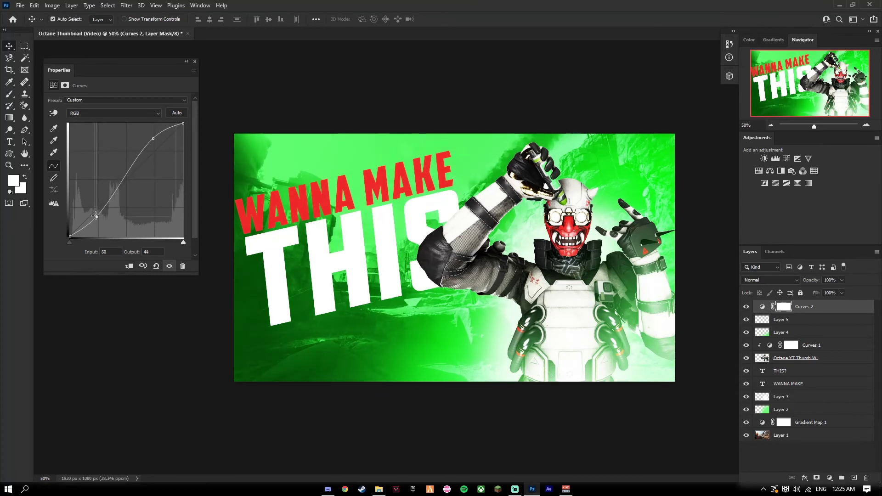
mouse_move(97, 216)
left_mouse_down()
mouse_move(108, 219)
mouse_move(95, 218)
left_mouse_up()
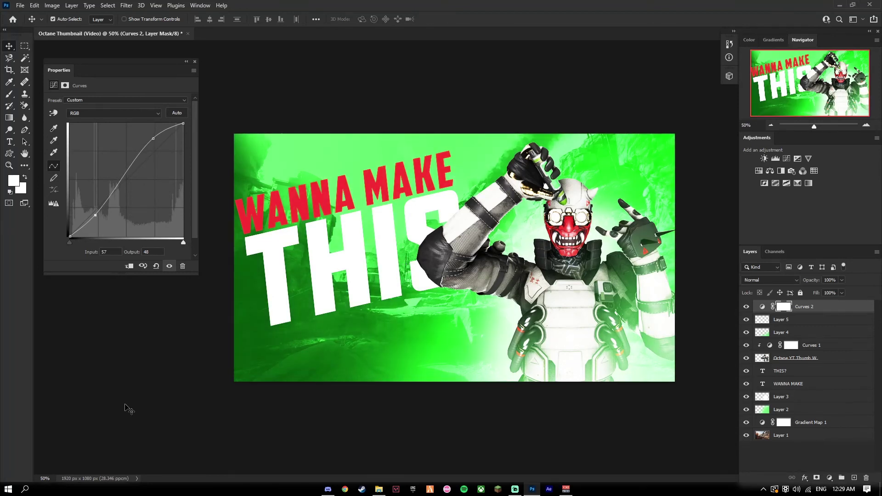
- Set up Export As with PNG format and the Smaller File (8-bit) option left off
left_click(31, 5)
mouse_move(20, 5)
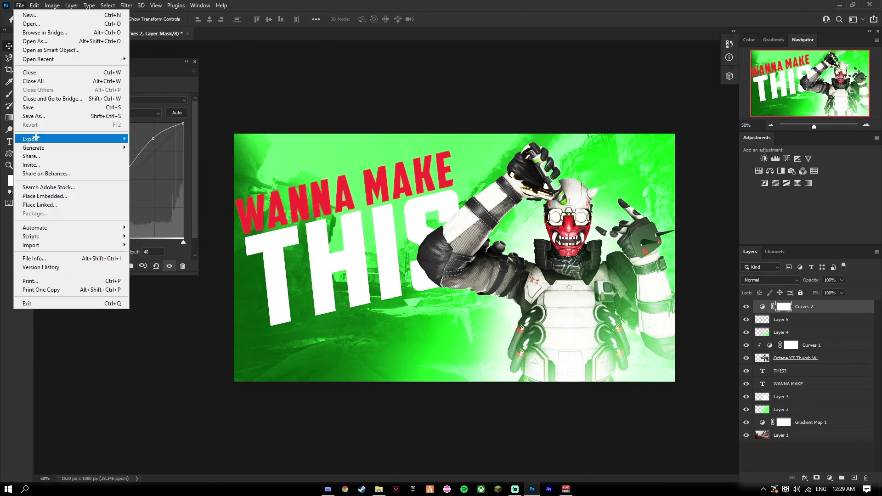
mouse_move(31, 139)
left_click(148, 148)
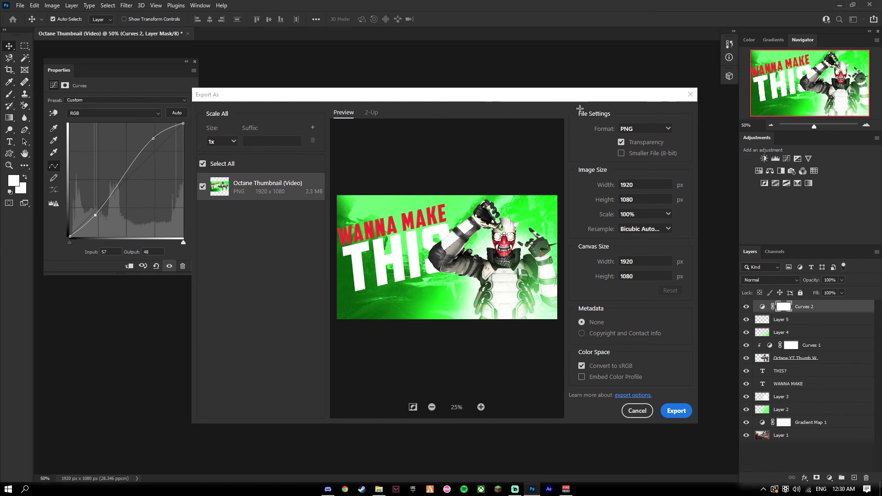
left_click(621, 153)
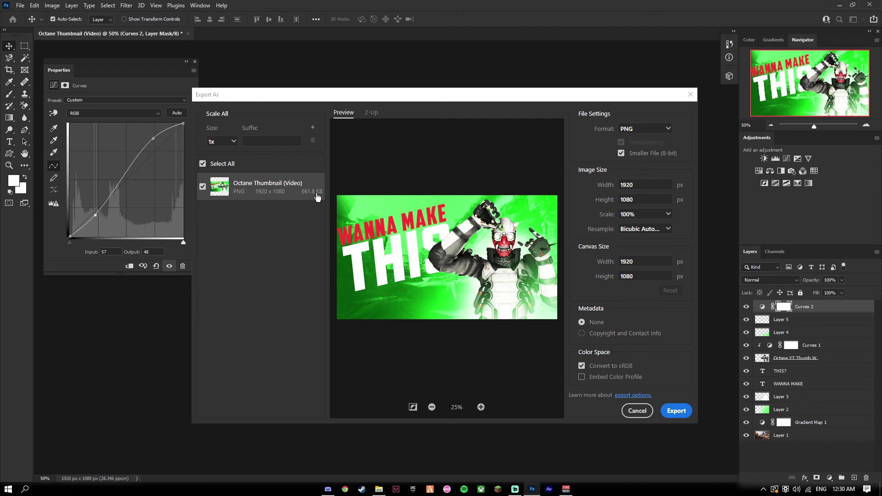
left_click(621, 154)
left_click(622, 154)
left_click(622, 153)
left_click(622, 153)
left_click(621, 154)
left_click(620, 154)
left_click(621, 153)
- Save the 1920×1080 PNG as 'Octane Thumbnail' in the Thumbnails folder
left_click(676, 411)
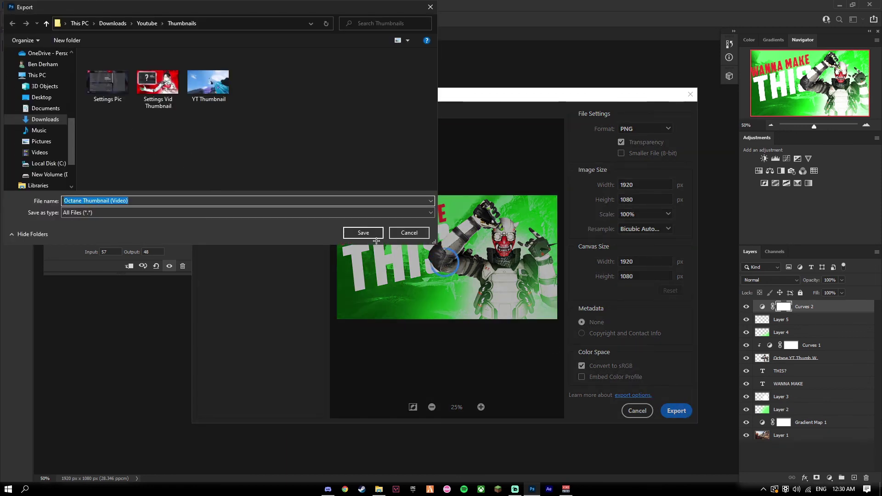
left_click(140, 201)
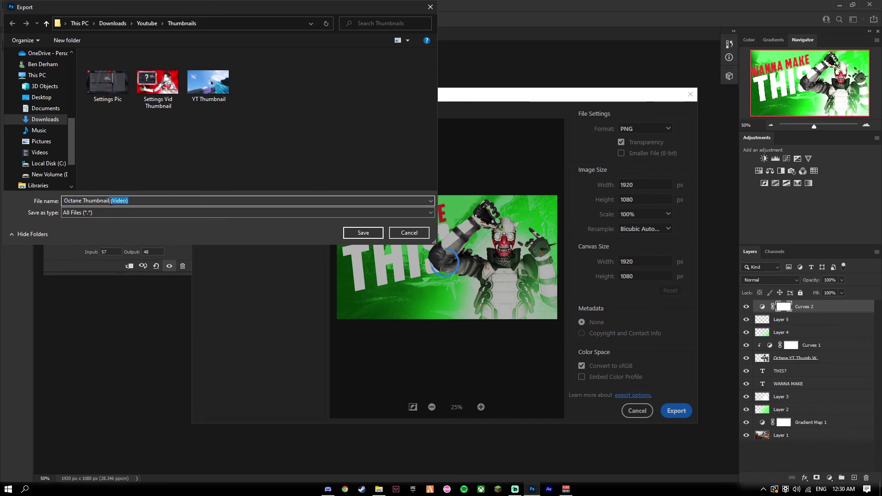
left_click(363, 233)
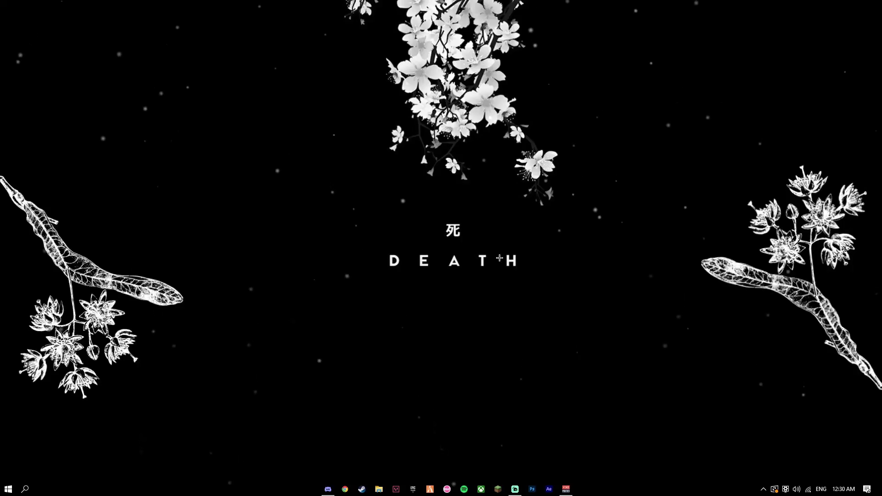